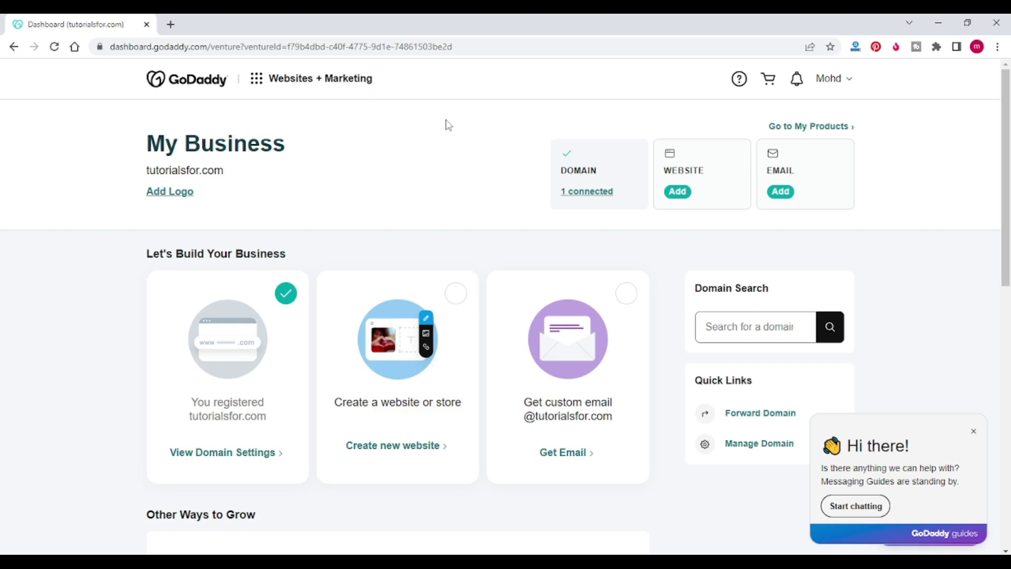
# Step: Go to My Products from the GoDaddy account menu
pyautogui.scroll(-1, 449, 125)
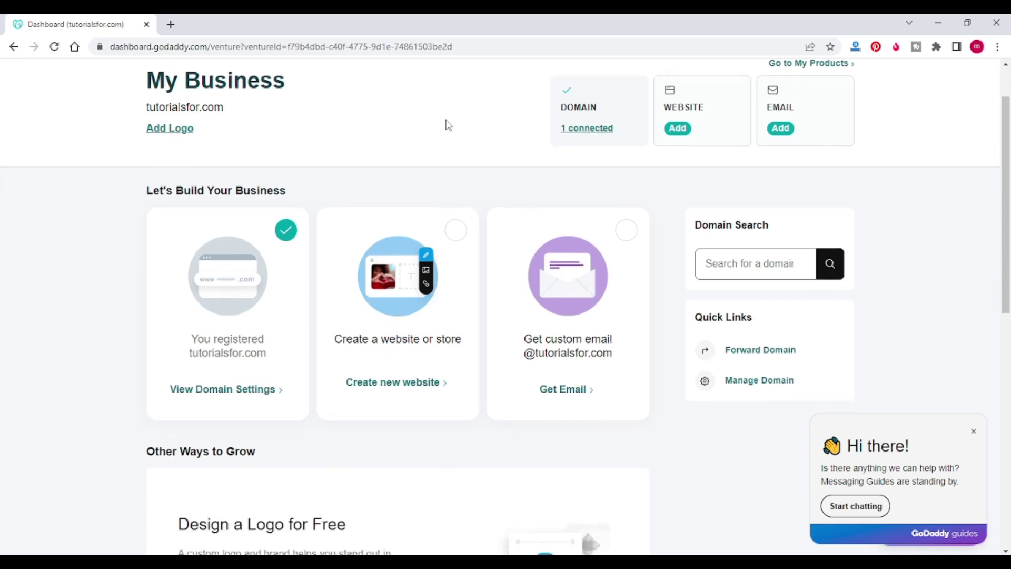
pyautogui.scroll(1, 449, 125)
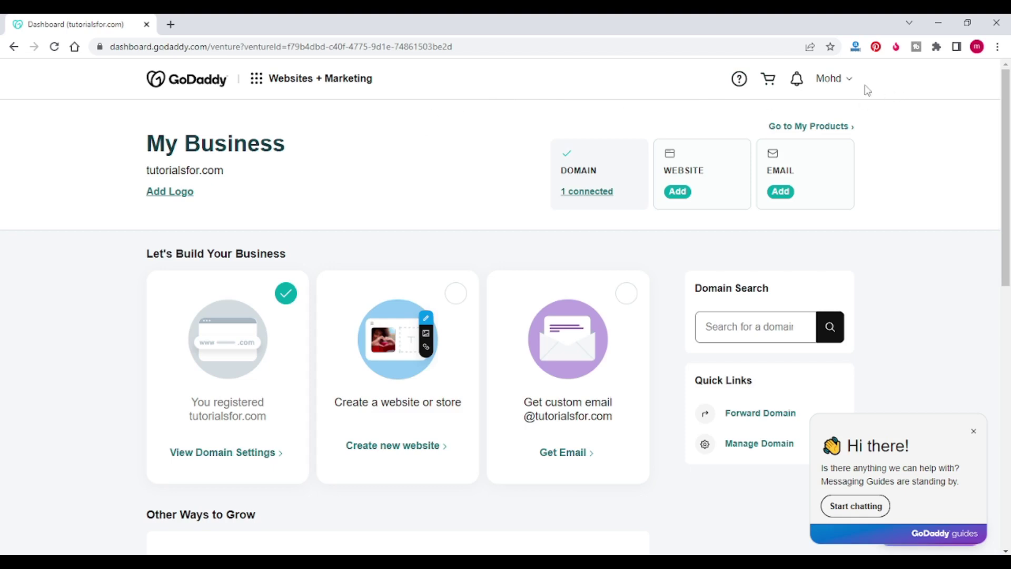
pyautogui.click(843, 86)
pyautogui.click(725, 200)
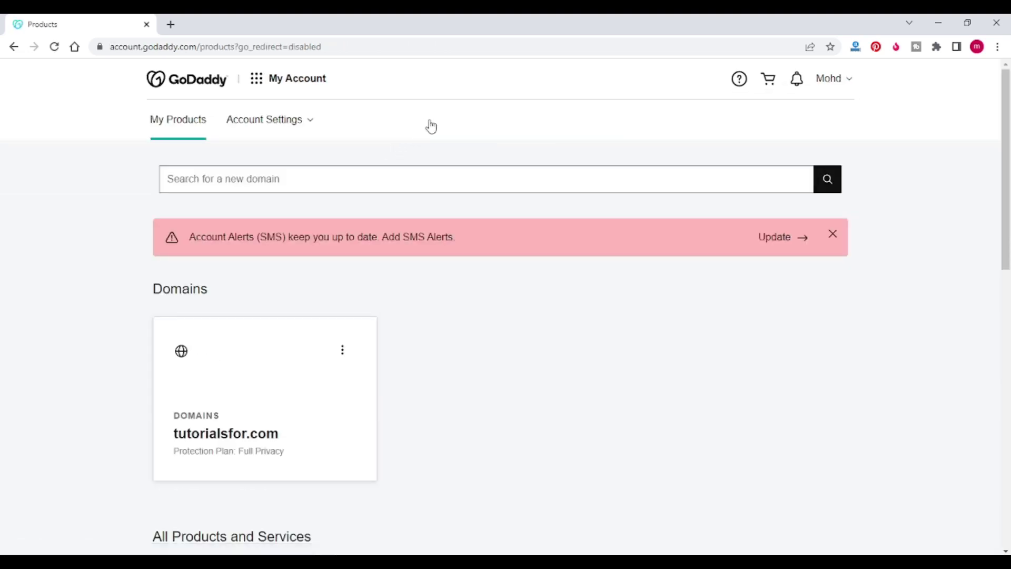
# Step: Open Manage for the Ultimate Linux Hosting with cPanel plan under Web Hosting
pyautogui.scroll(-3, 454, 121)
pyautogui.scroll(-5, 454, 122)
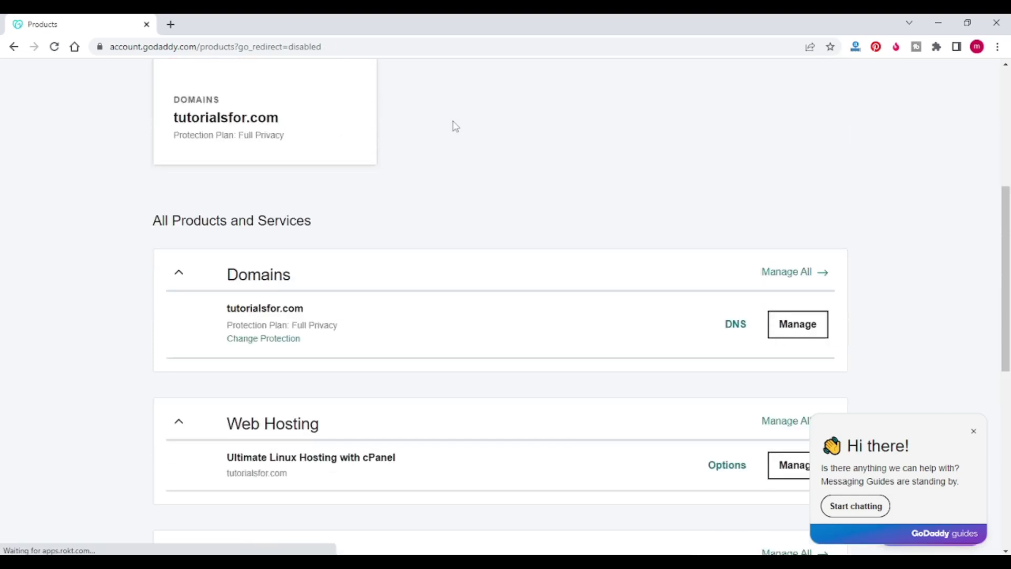
pyautogui.scroll(-1, 454, 126)
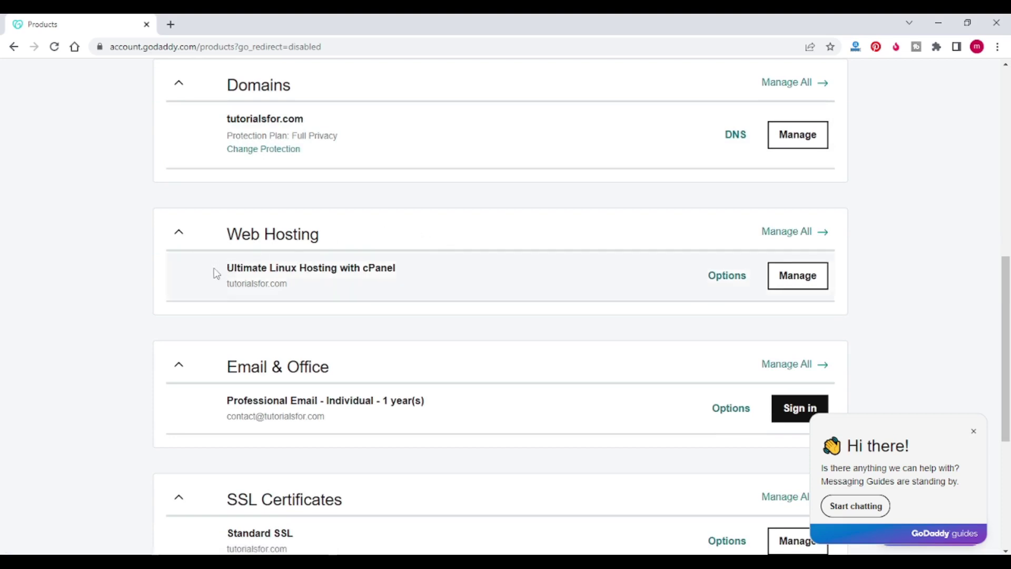
pyautogui.moveTo(225, 274); pyautogui.dragTo(400, 267)
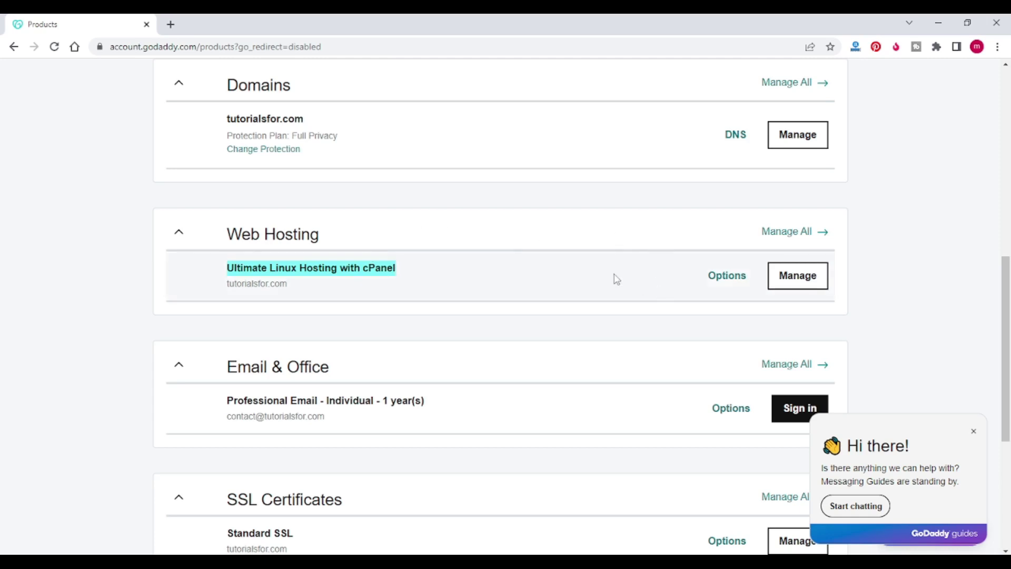
pyautogui.click(787, 283)
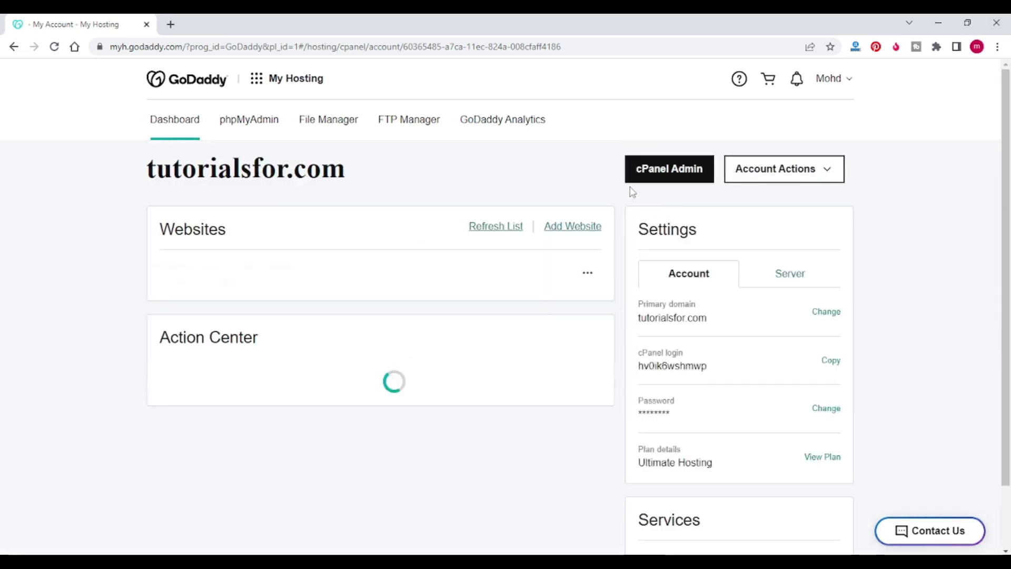
# Step: Open cPanel Admin and launch the Installatron Applications Installer from Software
pyautogui.click(678, 184)
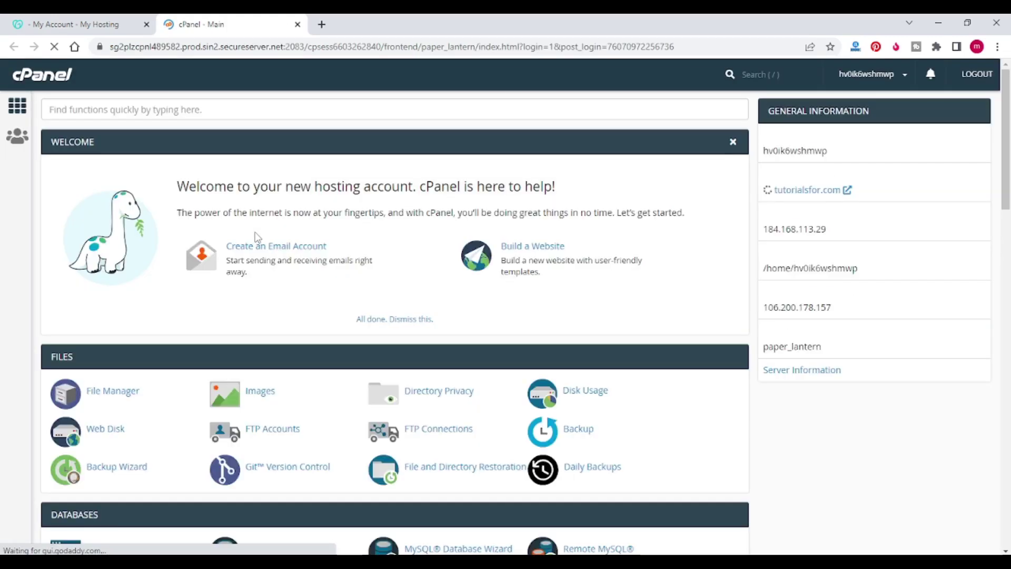
pyautogui.scroll(-5, 289, 215)
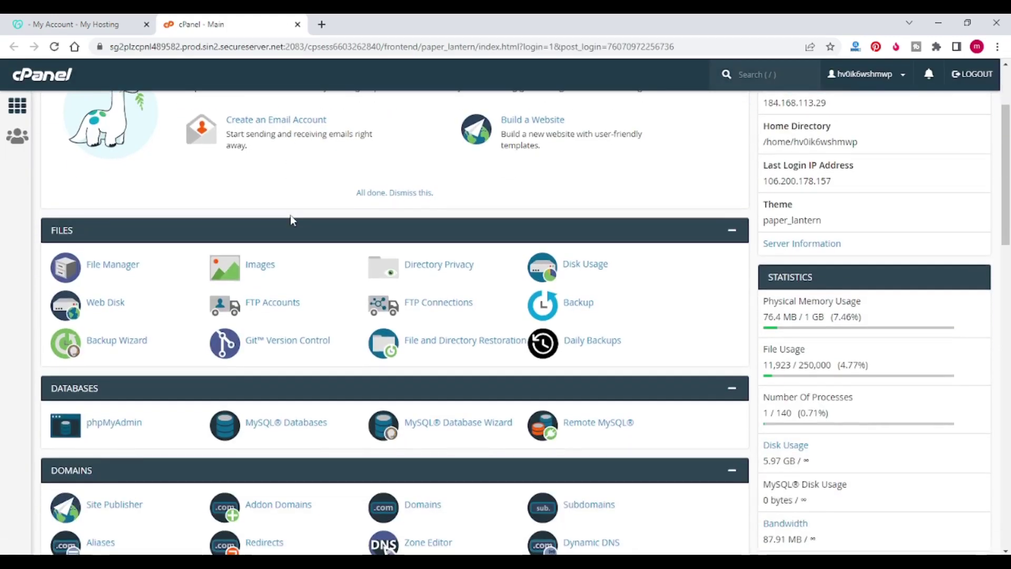
pyautogui.scroll(-4, 506, 261)
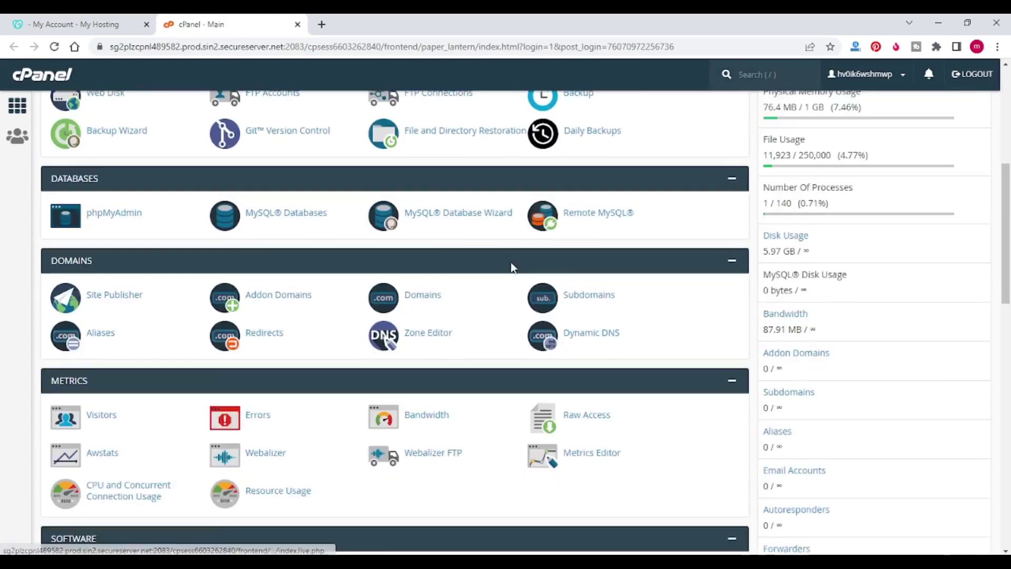
pyautogui.scroll(-2, 500, 253)
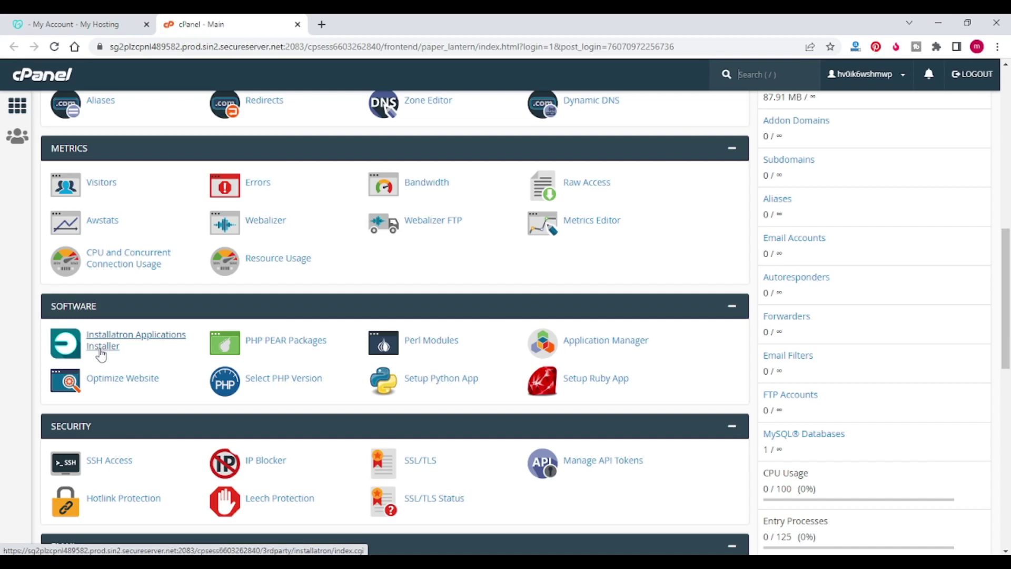
pyautogui.click(101, 349)
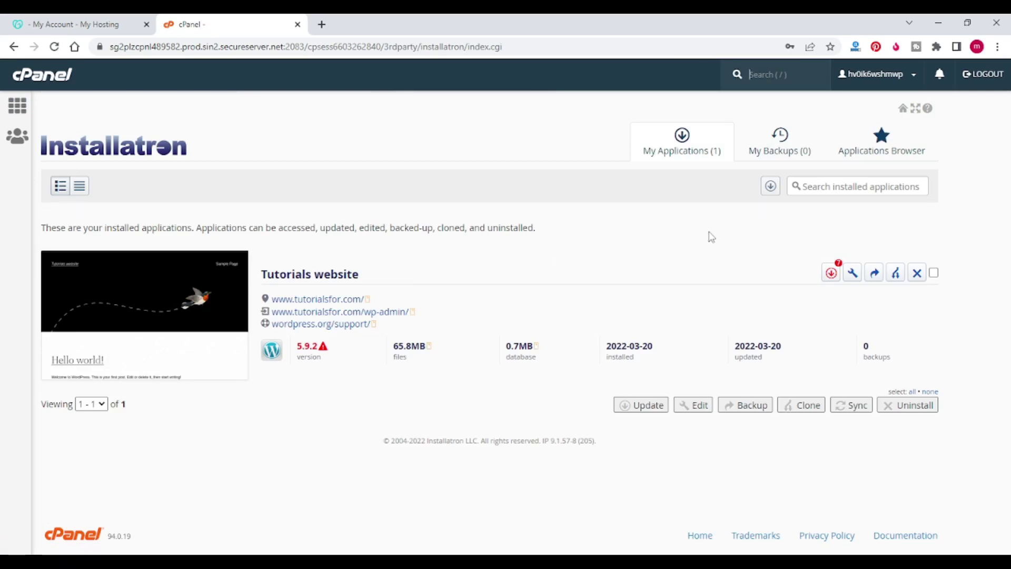
# Step: Open WordPress from the Applications Browser's Content Management list
pyautogui.click(891, 149)
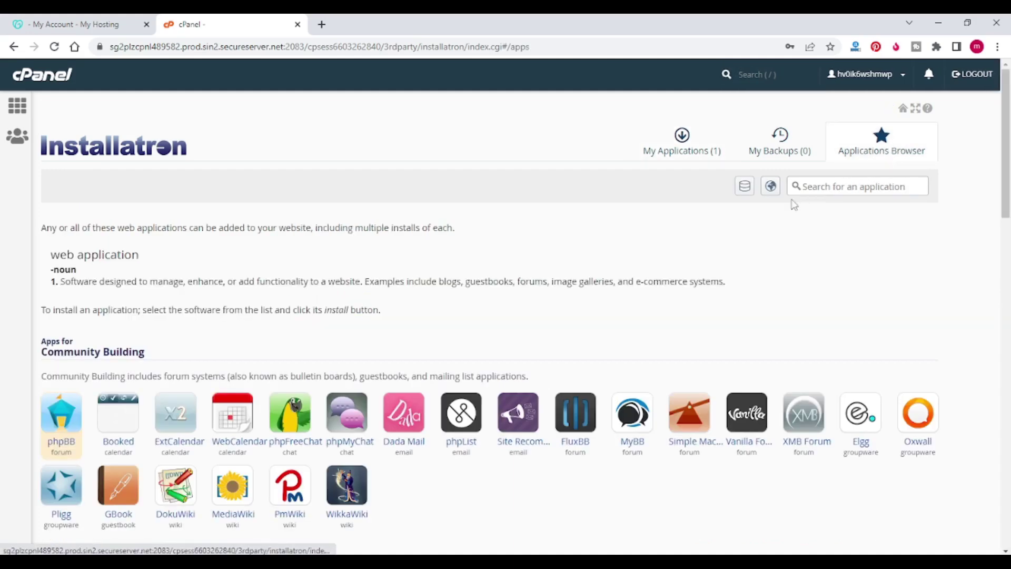
pyautogui.scroll(-5, 462, 207)
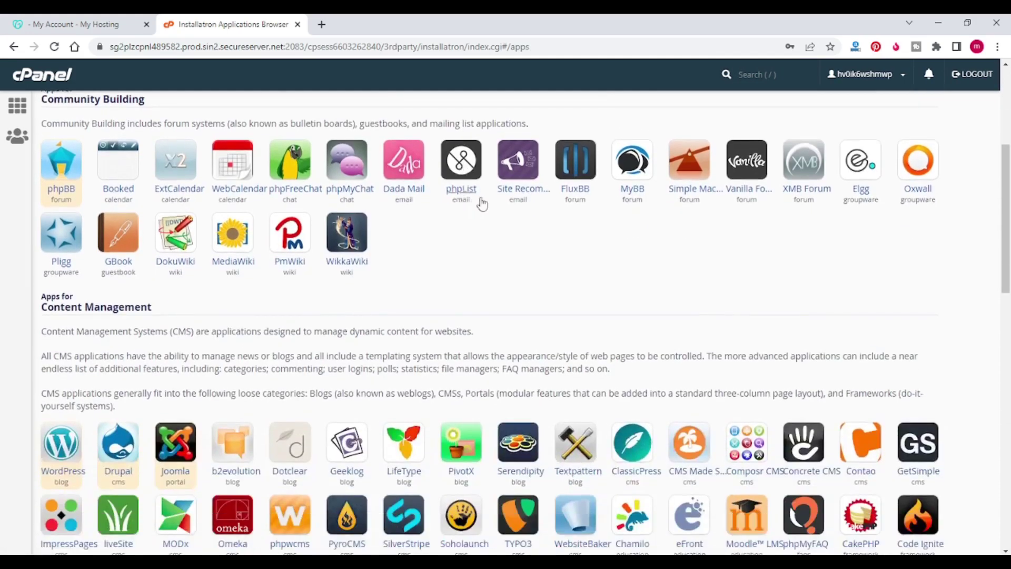
pyautogui.scroll(-2, 480, 206)
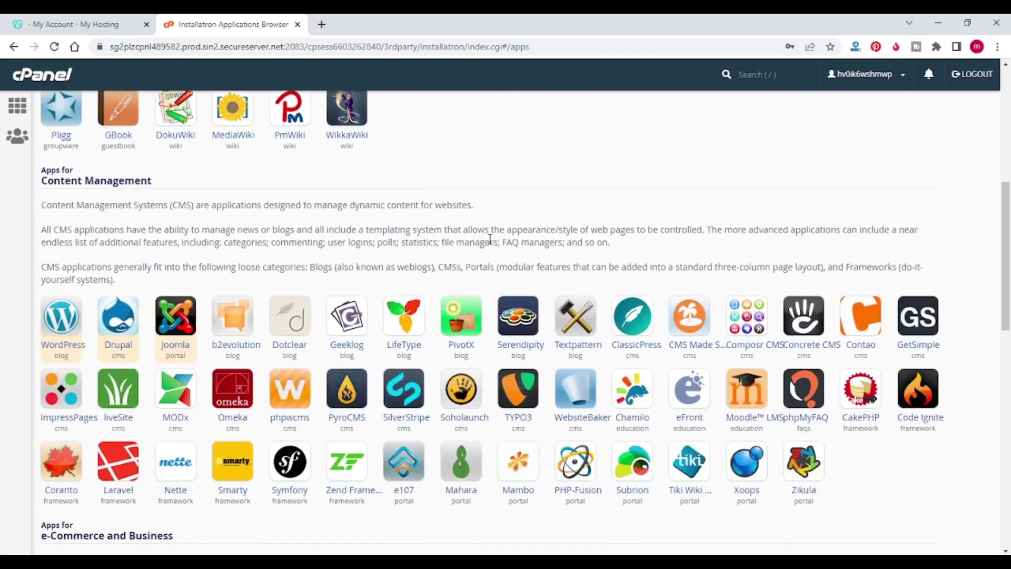
pyautogui.click(63, 345)
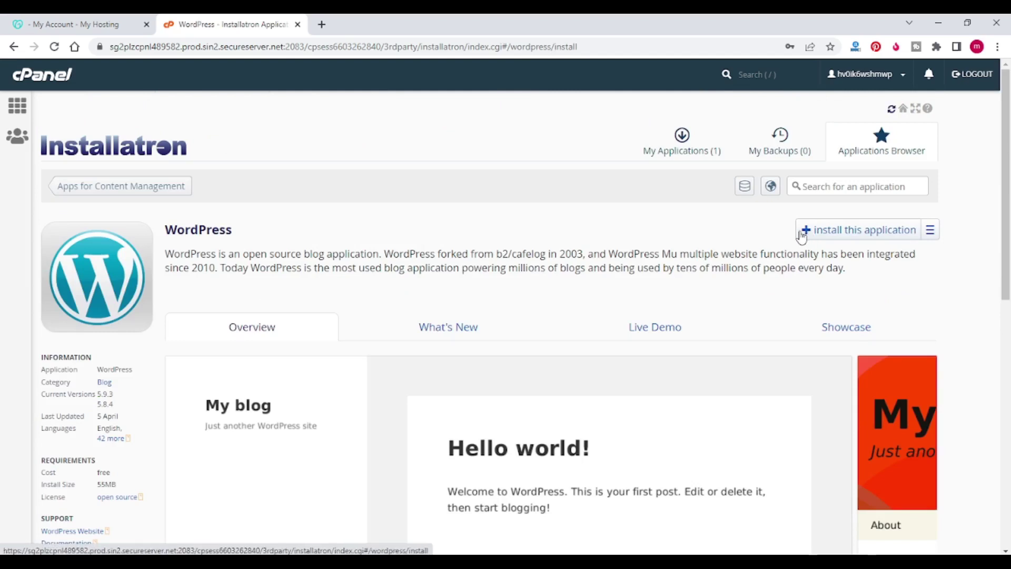
# Step: Start the WordPress install and change the directory from 'blog' to 'wordpress', checking the URL and path
pyautogui.click(803, 234)
pyautogui.scroll(-2, 474, 224)
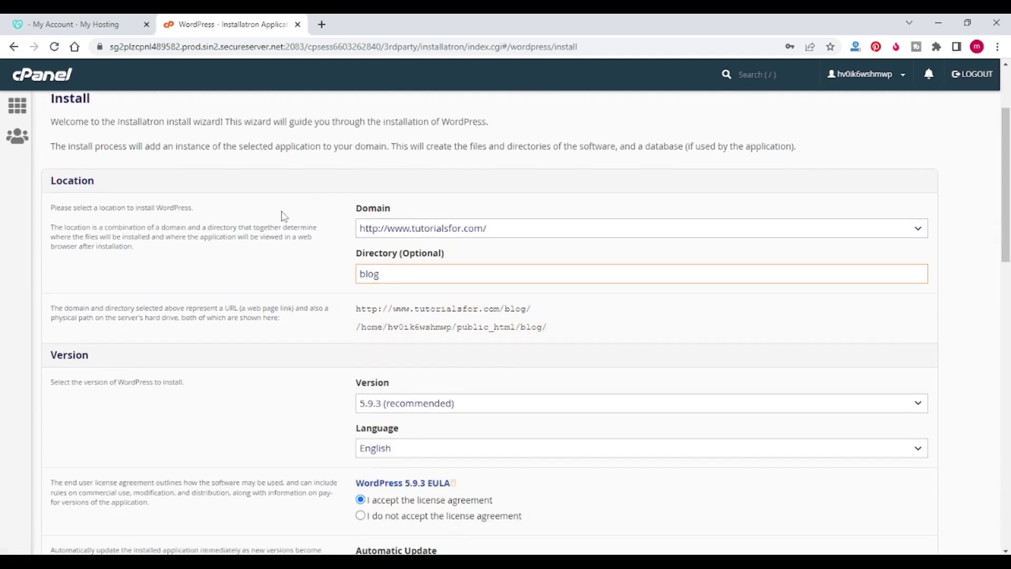
pyautogui.moveTo(388, 273); pyautogui.dragTo(323, 279)
pyautogui.write('wordpress')
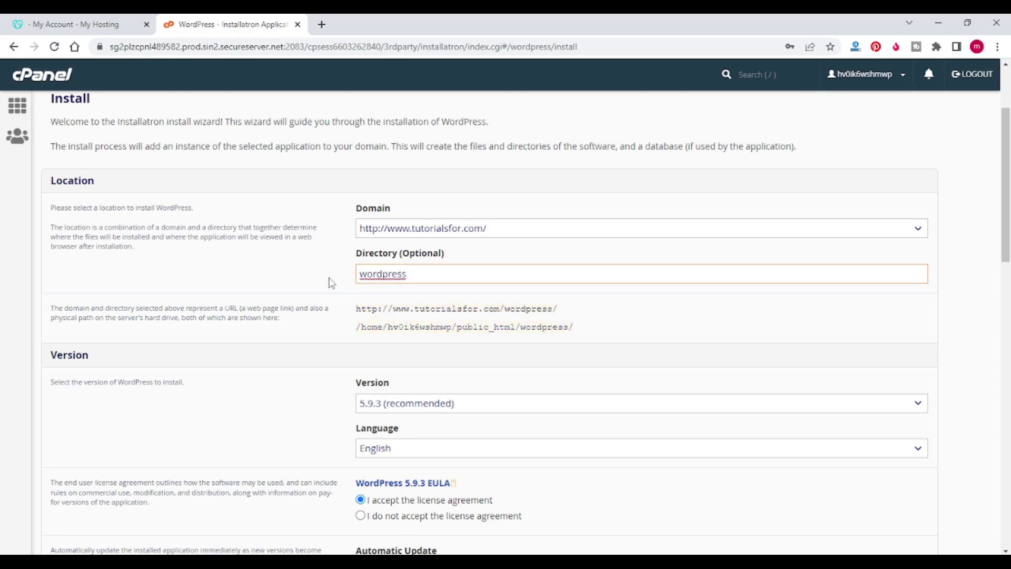
pyautogui.scroll(-1, 316, 276)
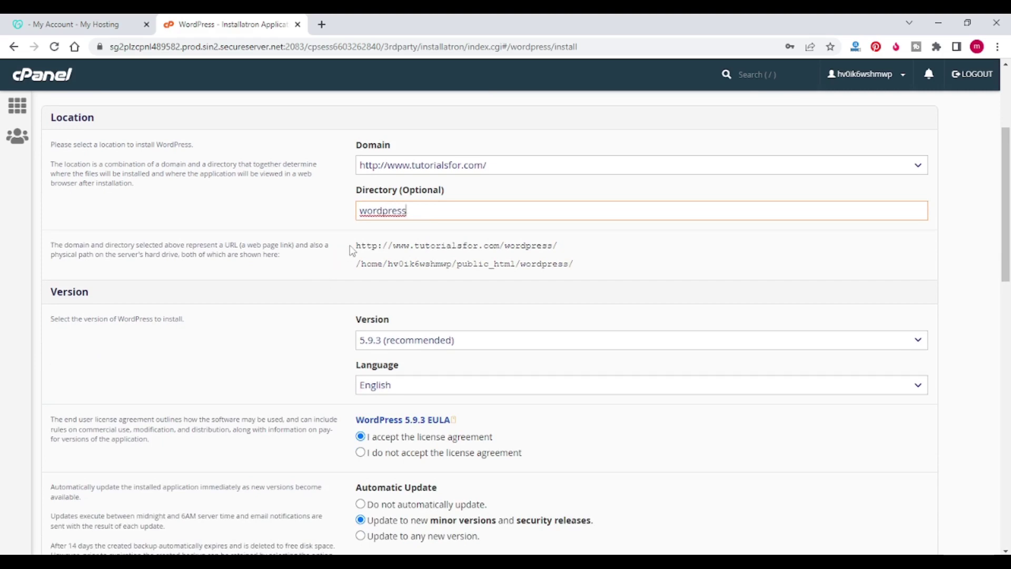
pyautogui.moveTo(357, 245); pyautogui.dragTo(571, 247)
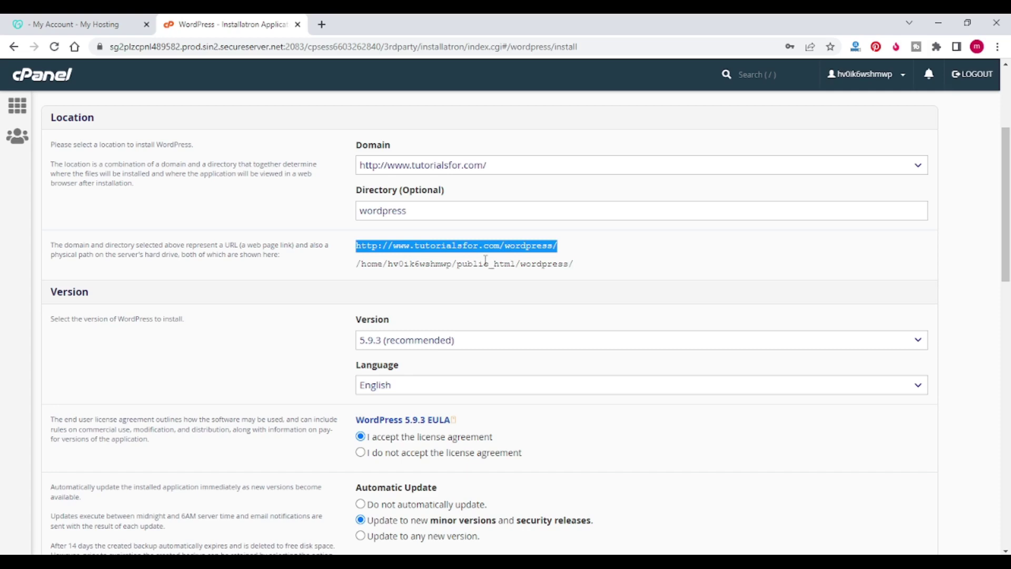
pyautogui.moveTo(452, 267); pyautogui.dragTo(580, 265)
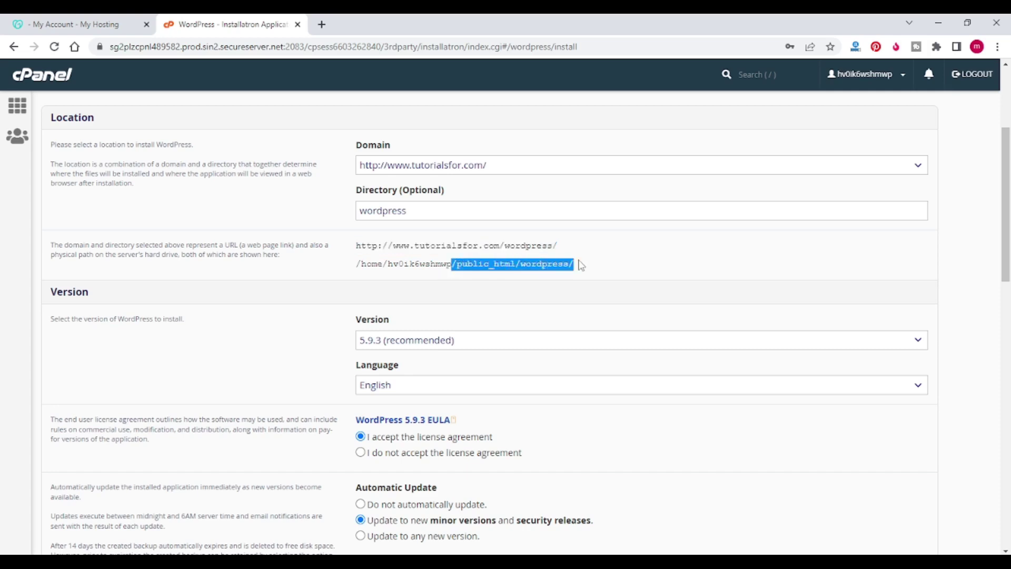
pyautogui.scroll(-2, 448, 242)
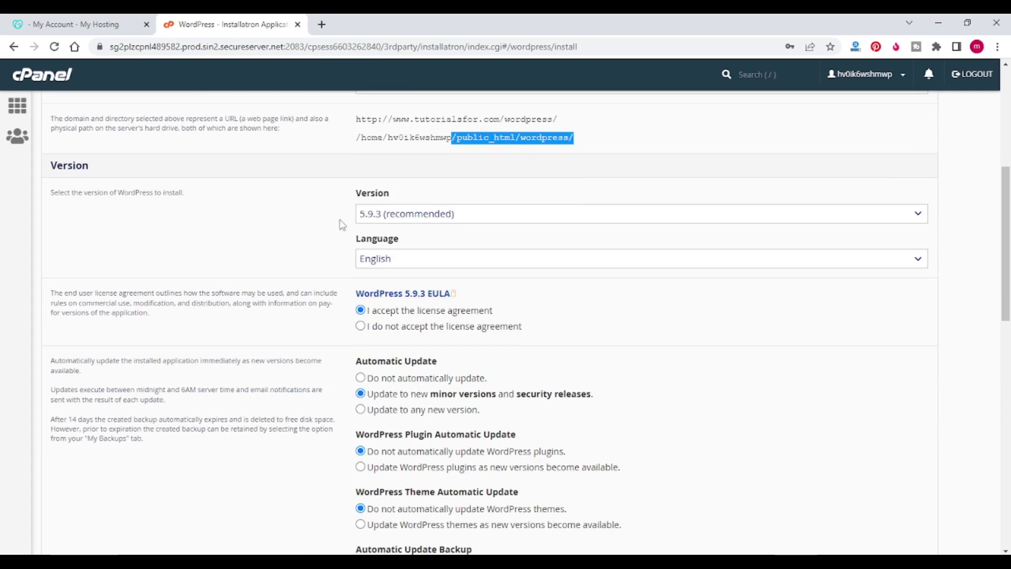
# Step: Turn off automatic WordPress core updates
pyautogui.scroll(-1, 406, 221)
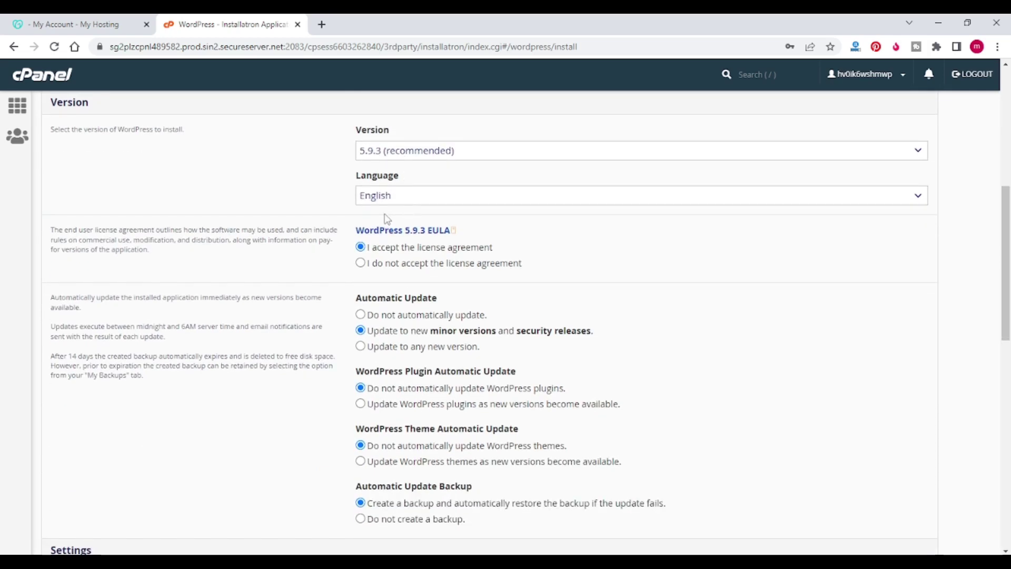
pyautogui.scroll(-1, 419, 199)
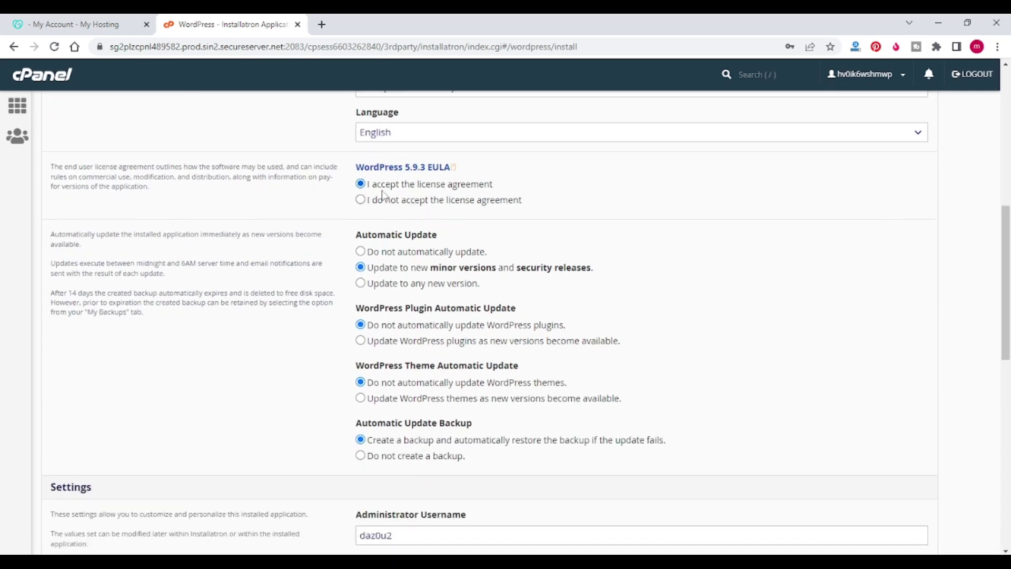
pyautogui.scroll(-1, 369, 198)
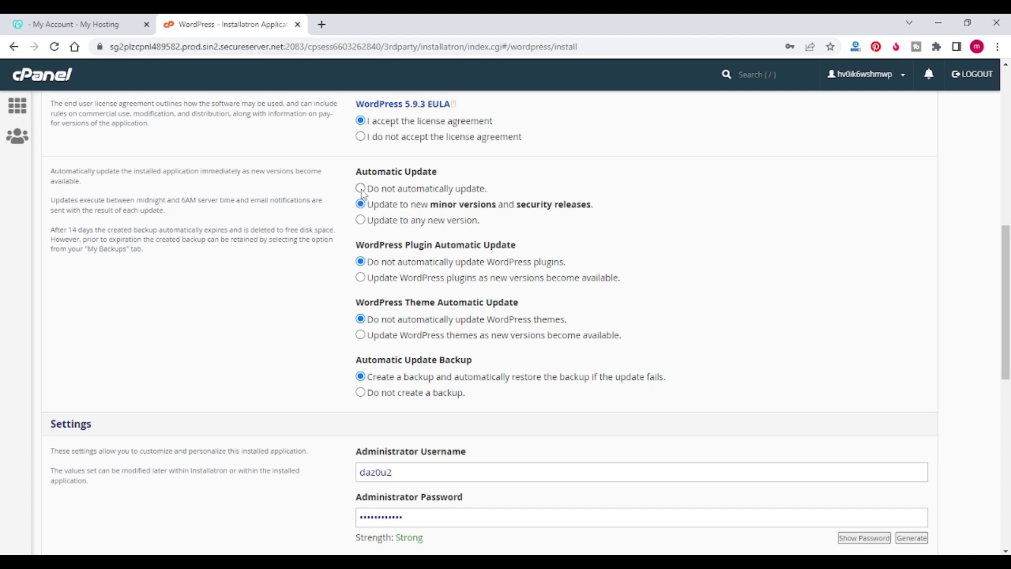
pyautogui.click(361, 190)
# Step: Set Automatic Update Backup to 'Do not create a backup.'
pyautogui.scroll(-1, 481, 186)
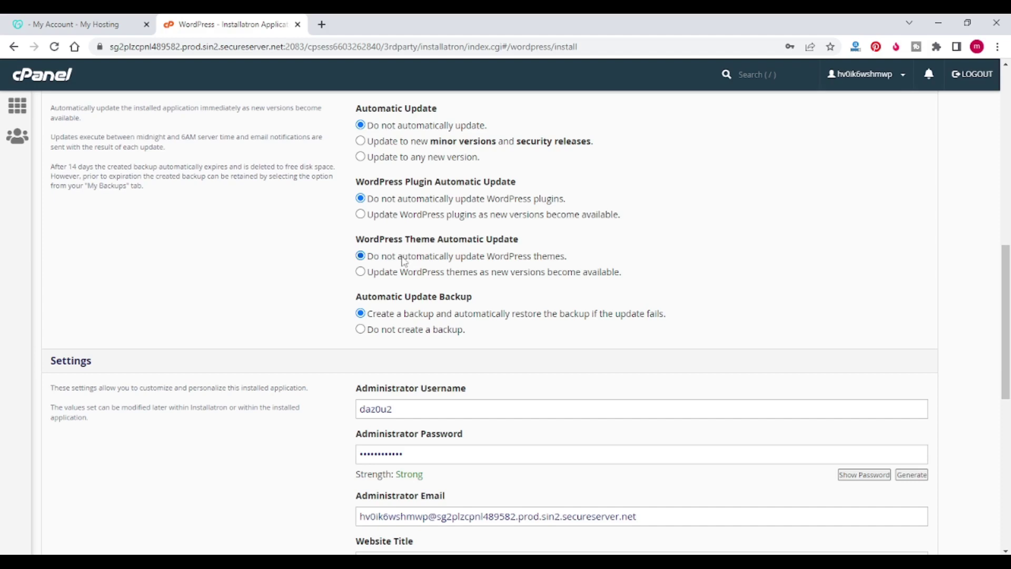
pyautogui.scroll(-1, 416, 266)
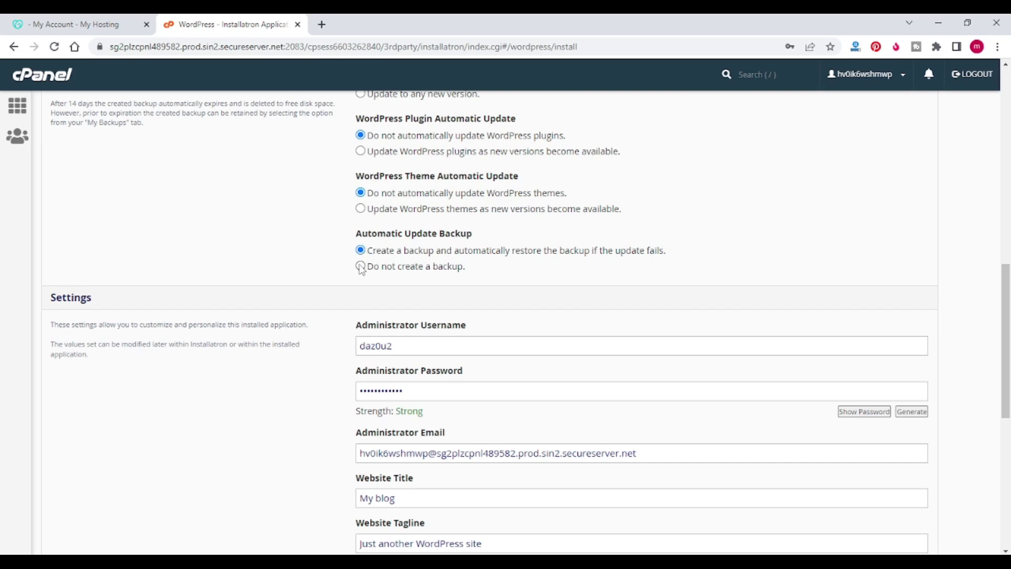
pyautogui.click(361, 267)
pyautogui.scroll(-1, 510, 263)
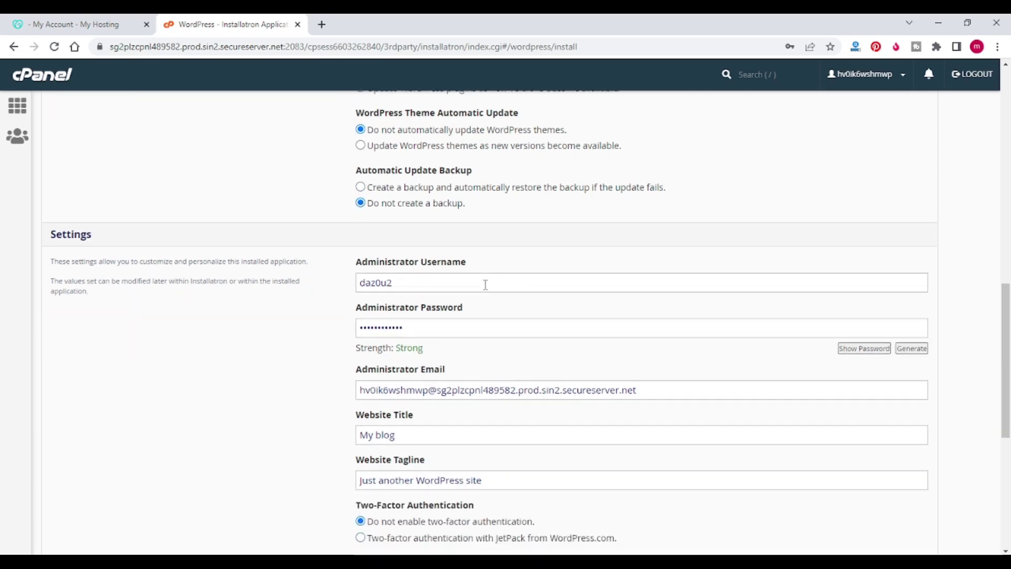
# Step: Replace the administrator username, password and e-mail with the new account details
pyautogui.scroll(-2, 485, 284)
pyautogui.scroll(2, 469, 255)
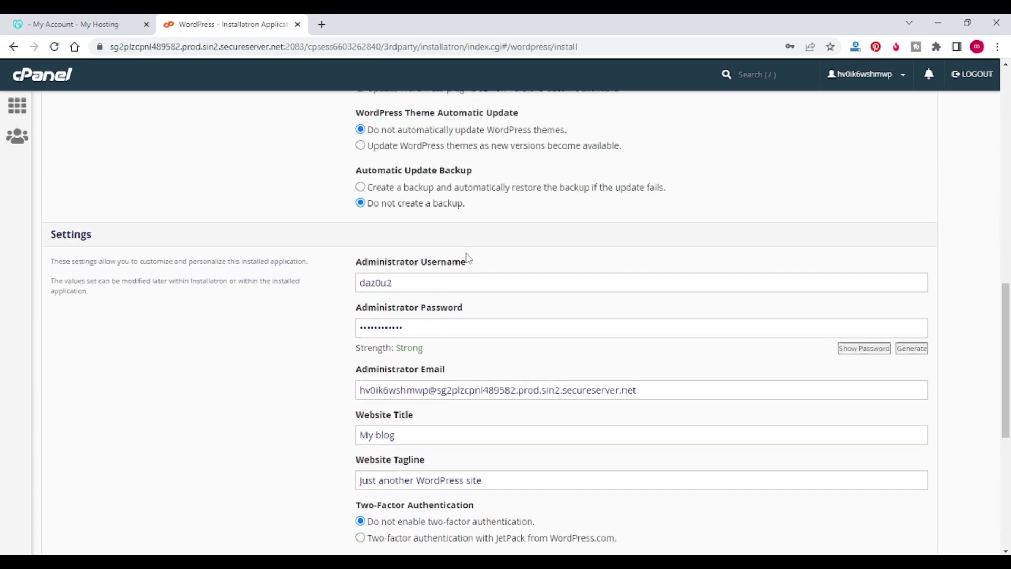
pyautogui.doubleClick(411, 284)
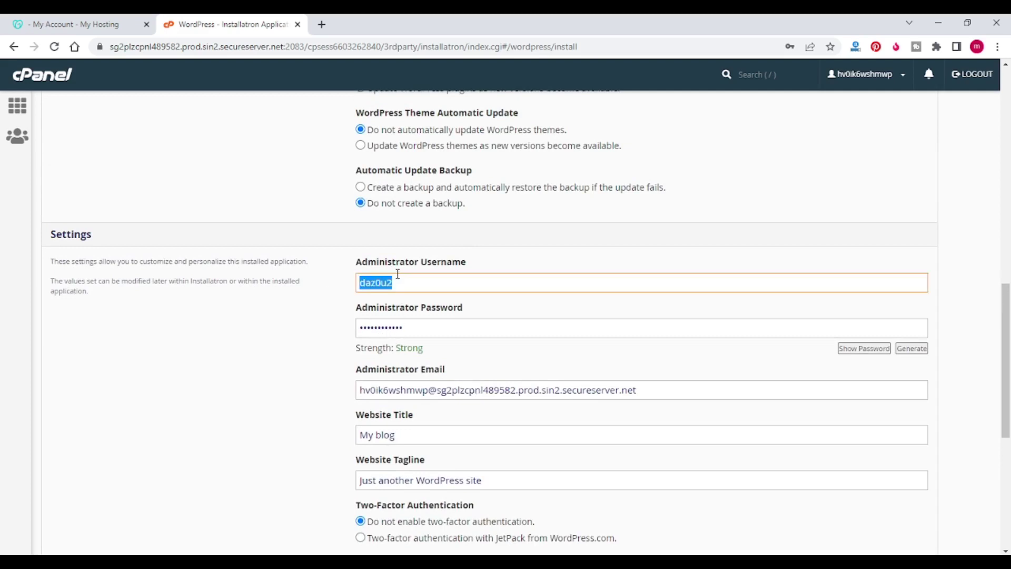
pyautogui.write('wordpress')
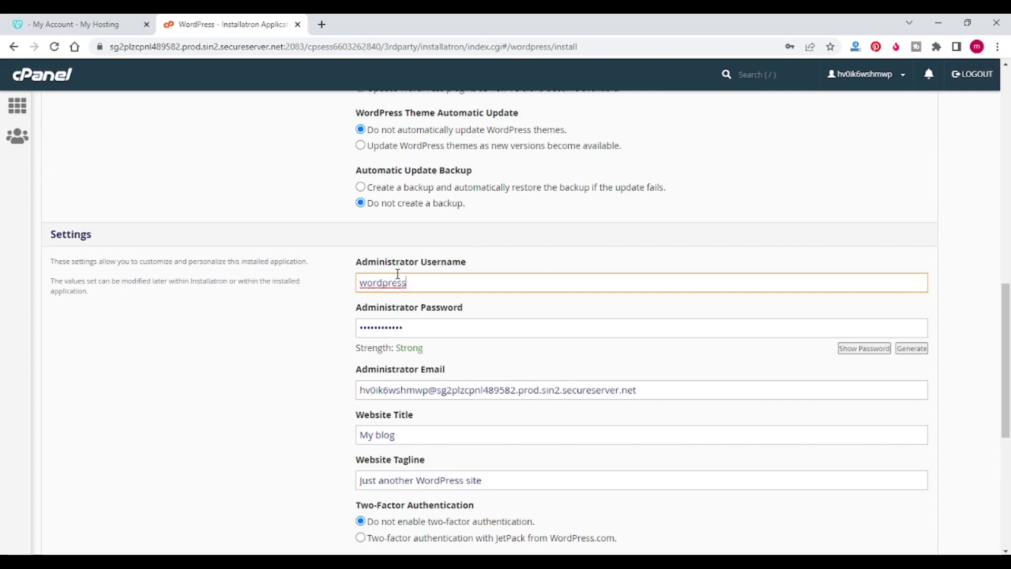
pyautogui.scroll(-1, 397, 275)
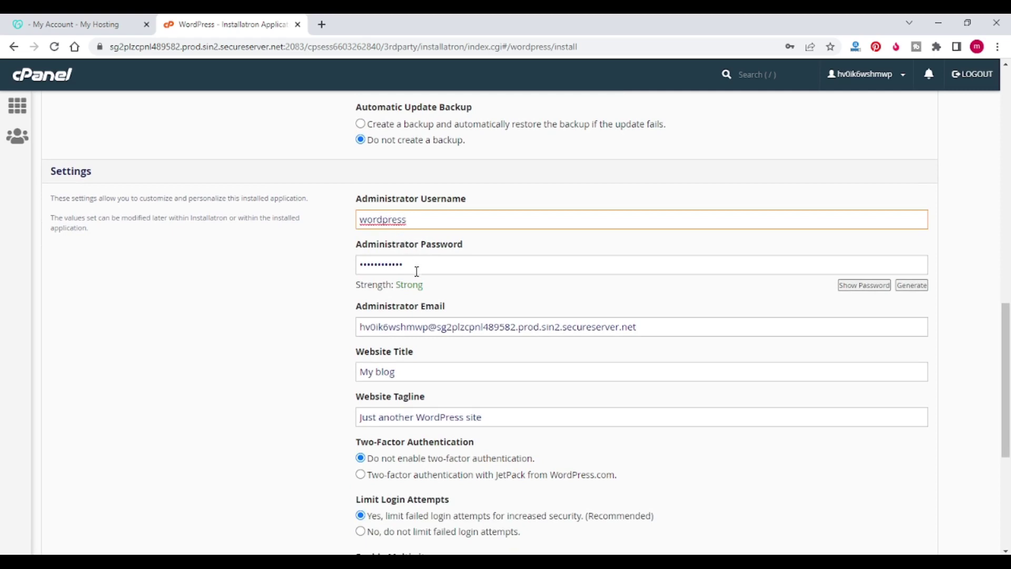
pyautogui.moveTo(417, 269); pyautogui.dragTo(361, 268)
pyautogui.write('a')
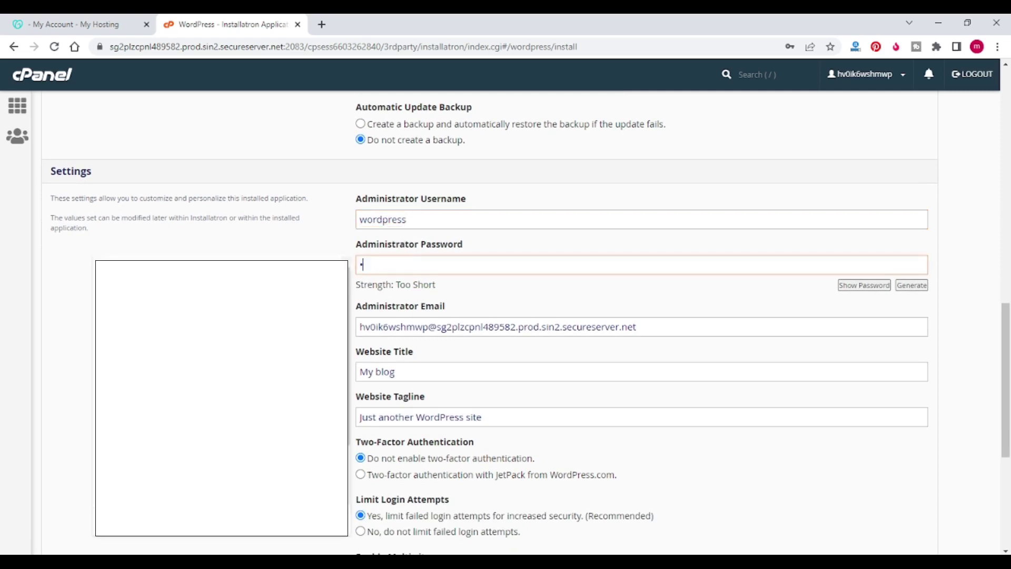
pyautogui.write('••••••••')
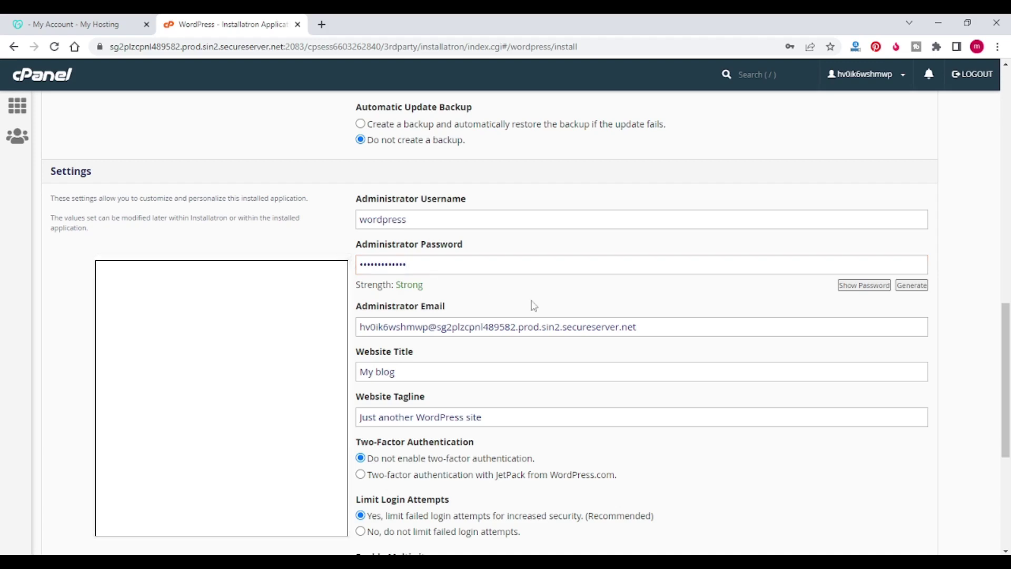
pyautogui.tripleClick(657, 325)
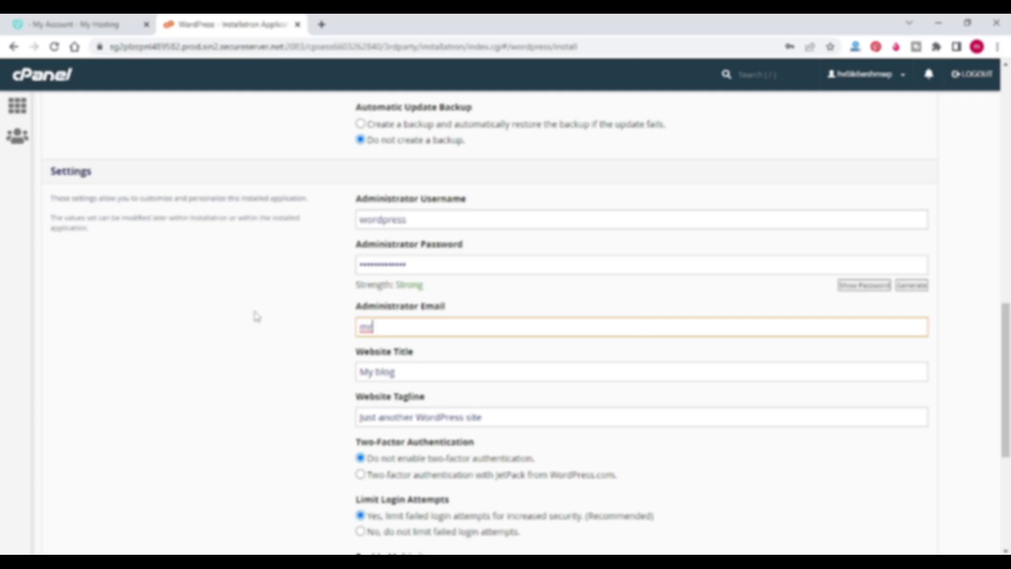
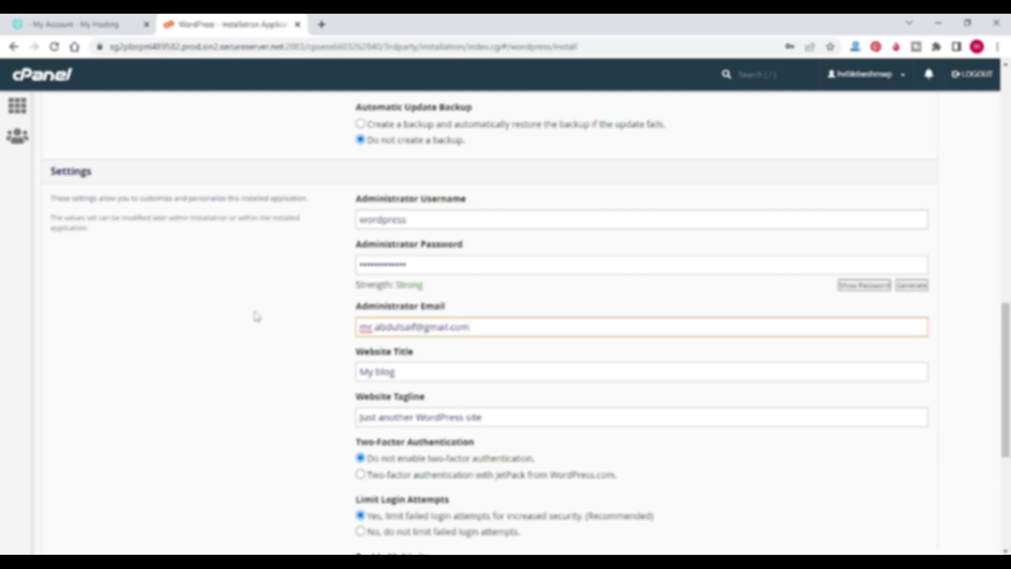
# Step: Set Website Title 'Wordpress Tutorials' and tagline 'Learn Wordpress on Tutorialsfor.com'
pyautogui.scroll(-3, 256, 316)
pyautogui.press('Tab')
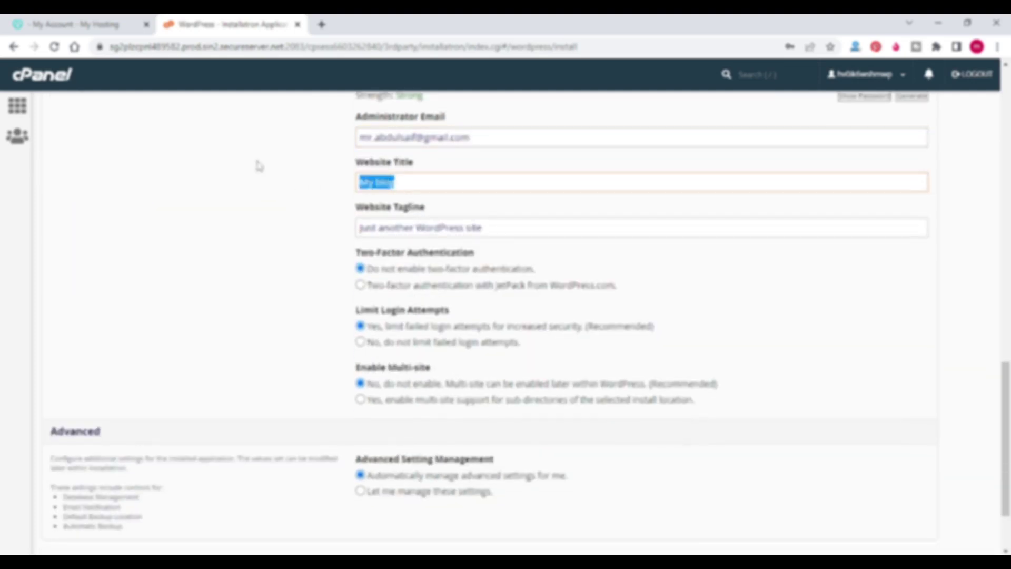
pyautogui.write('M')
pyautogui.press('BackSpace')
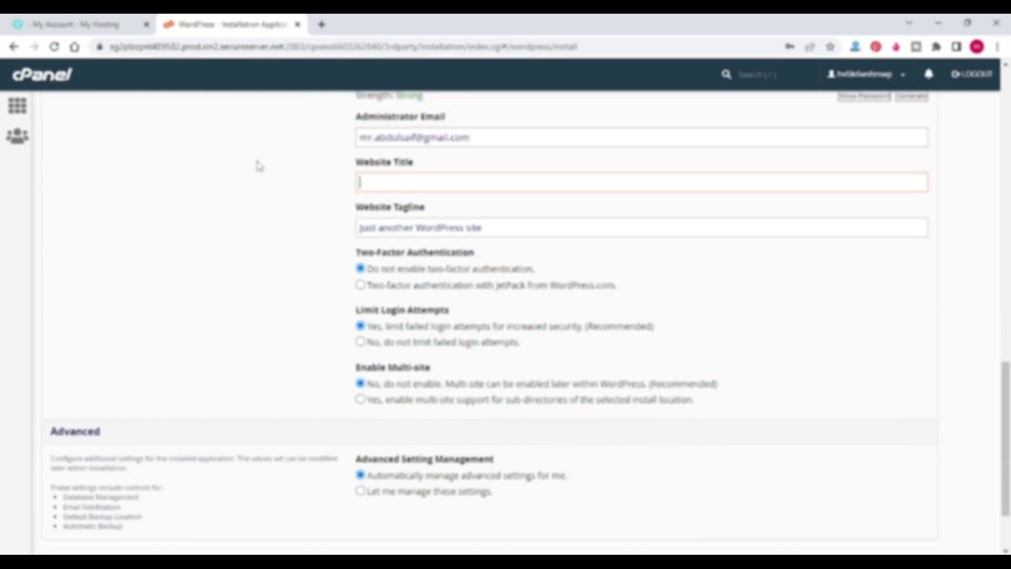
pyautogui.write('Wordpress Tutorials')
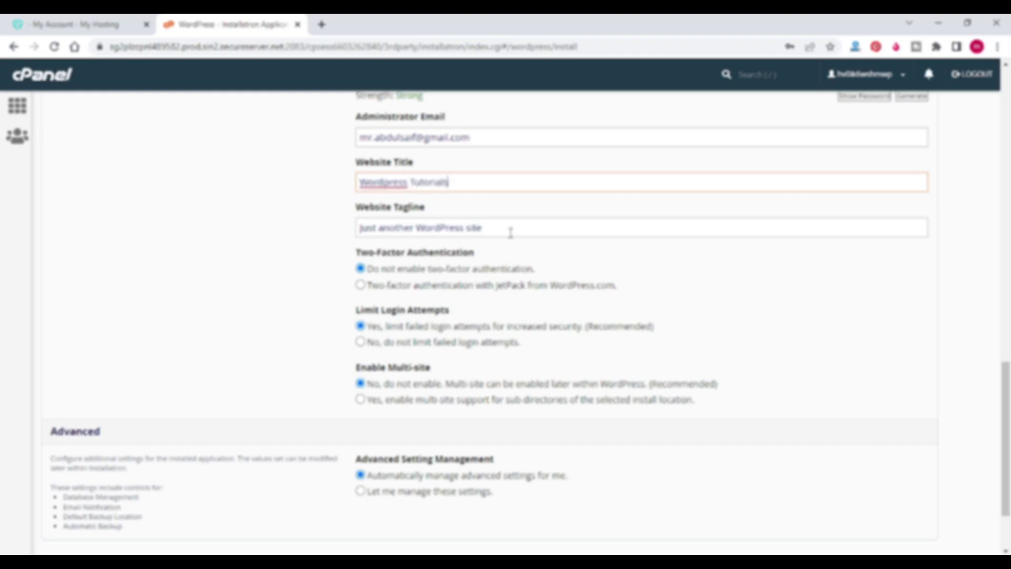
pyautogui.moveTo(509, 229); pyautogui.dragTo(225, 224)
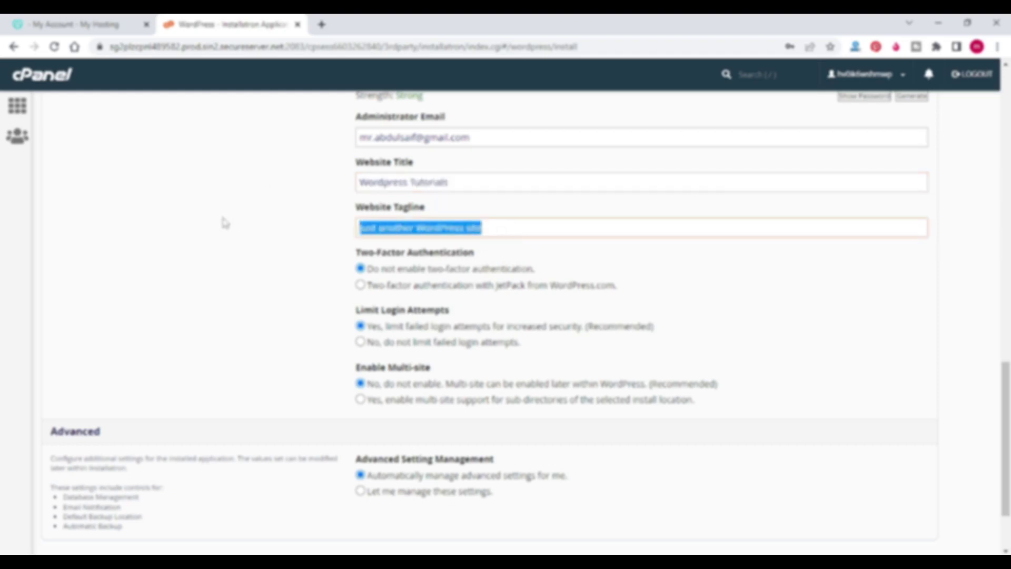
pyautogui.write('Learn')
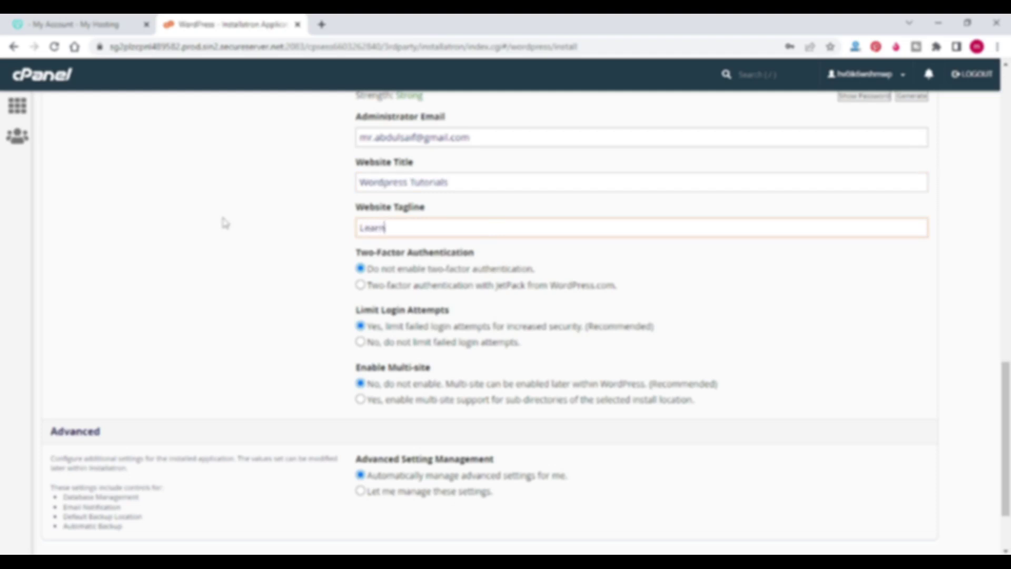
pyautogui.write(' Wordpress on Tutorialsfor.com')
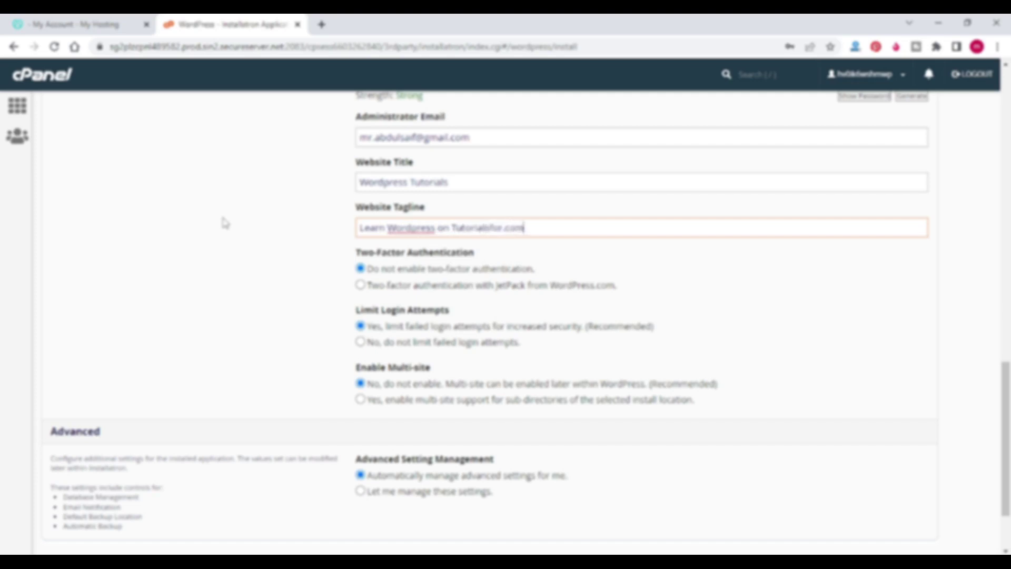
pyautogui.scroll(-2, 216, 210)
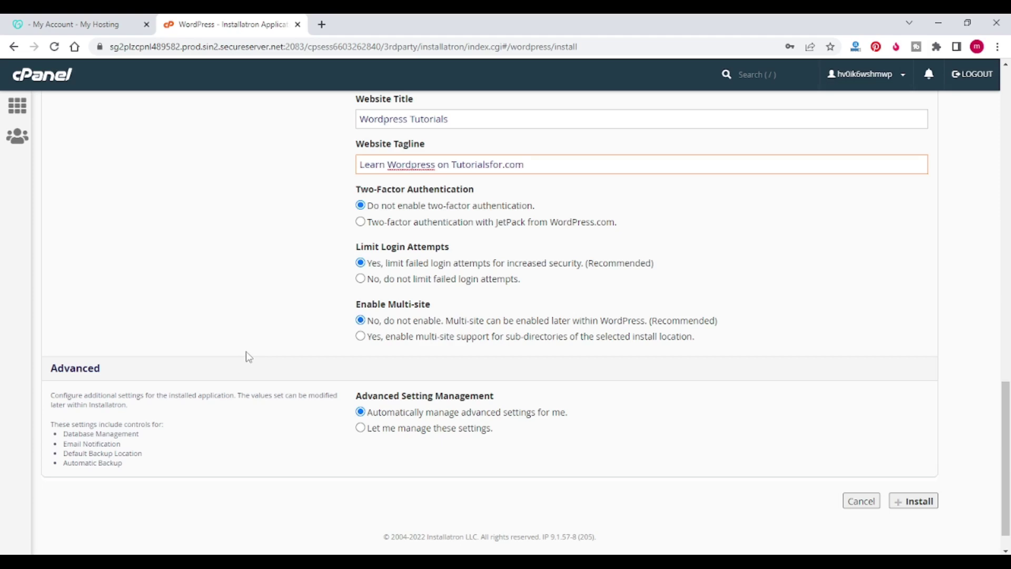
pyautogui.scroll(-1, 261, 332)
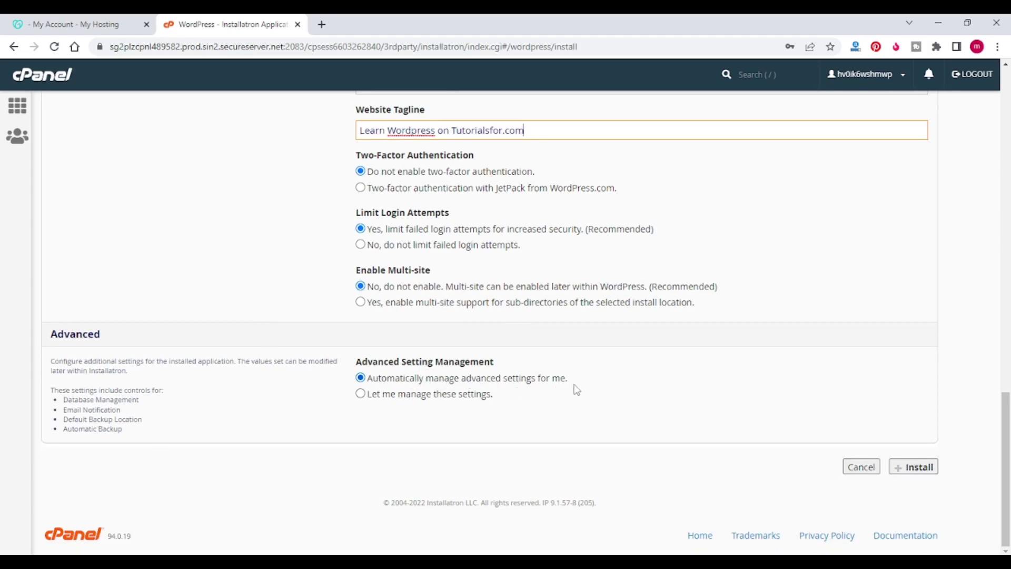
pyautogui.click(919, 467)
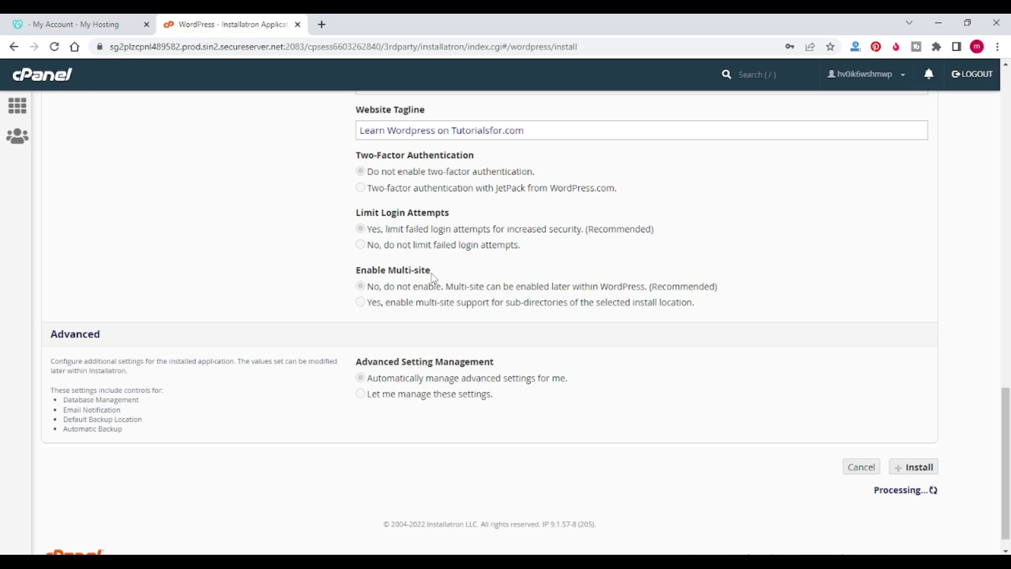
pyautogui.scroll(-3, 432, 272)
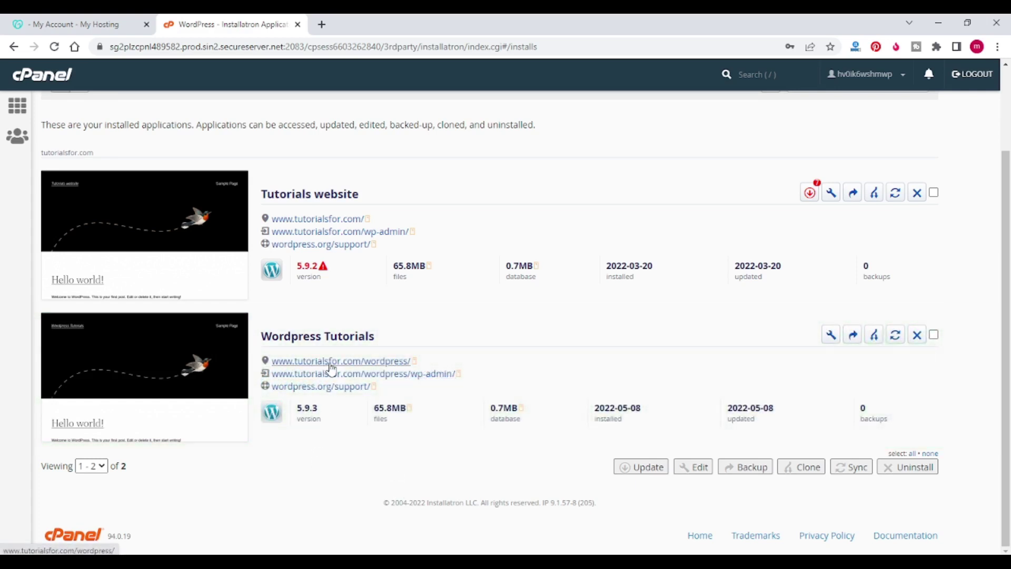
# Step: Open the new site address in a new tab, look it over, and return to Installatron
pyautogui.rightClick(384, 363)
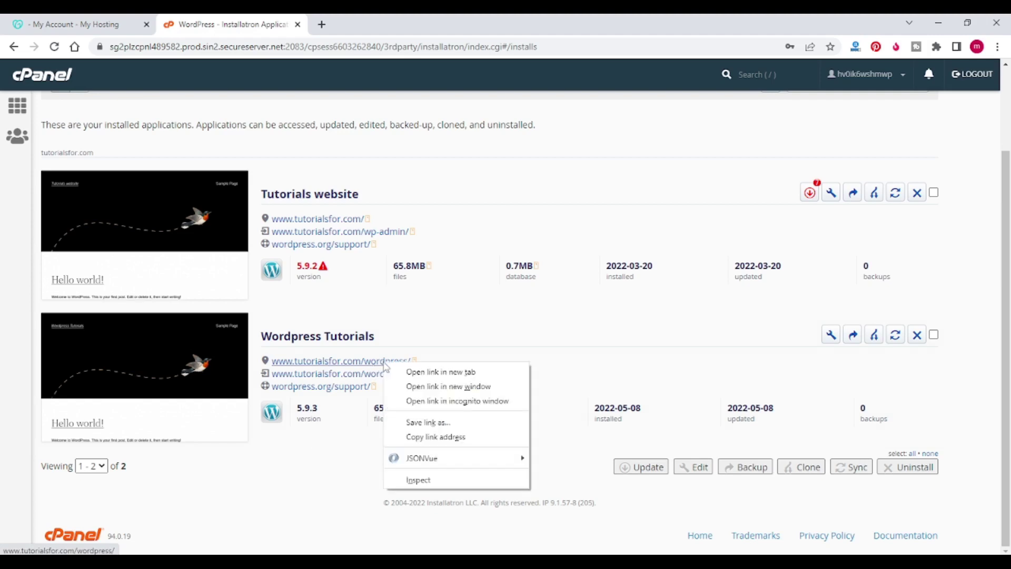
pyautogui.click(408, 372)
pyautogui.hotkey('ctrl', 'Tab')
pyautogui.scroll(-4, 289, 164)
pyautogui.scroll(5, 421, 258)
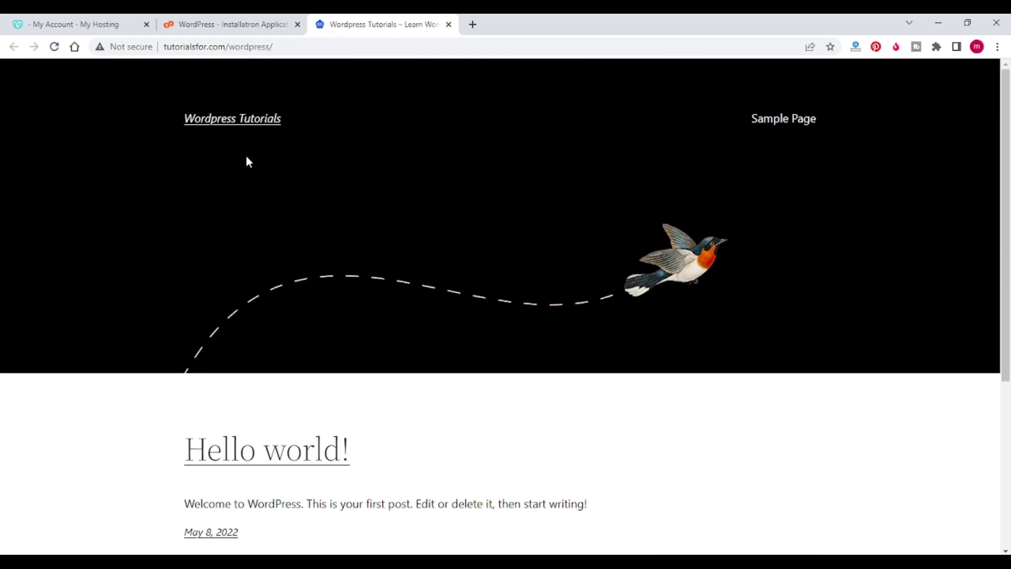
pyautogui.scroll(-5, 705, 327)
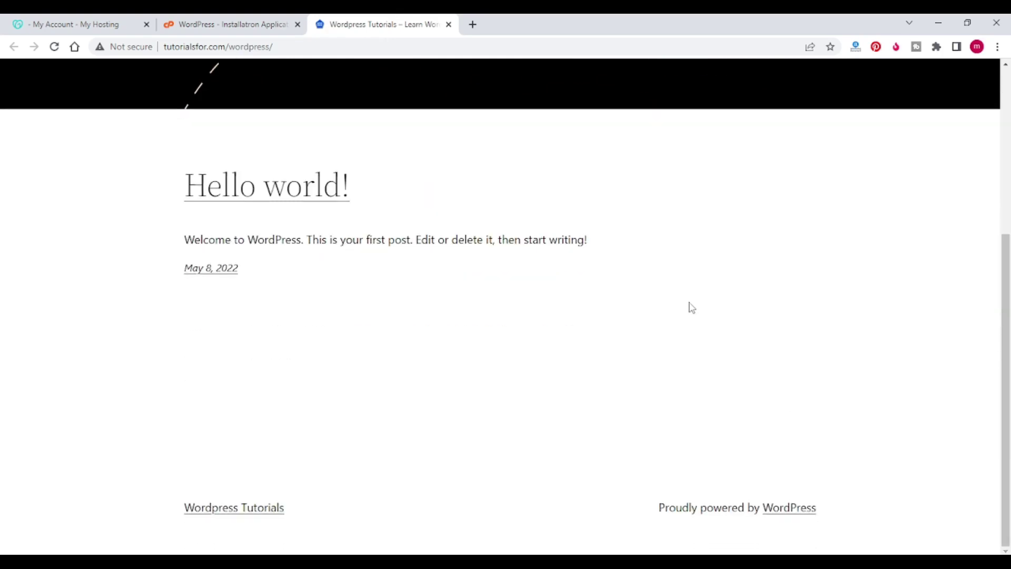
pyautogui.scroll(5, 493, 297)
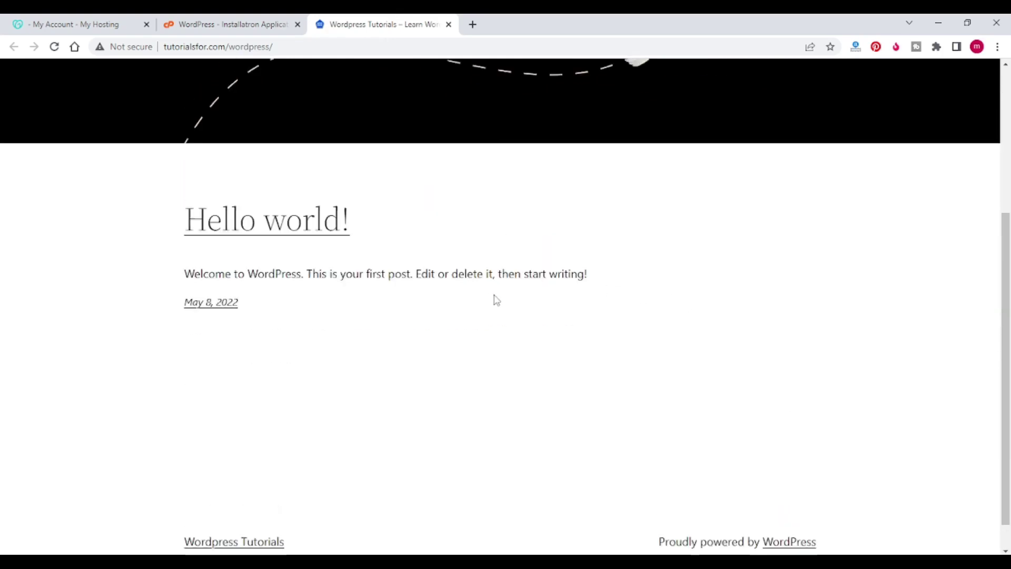
pyautogui.scroll(-5, 511, 401)
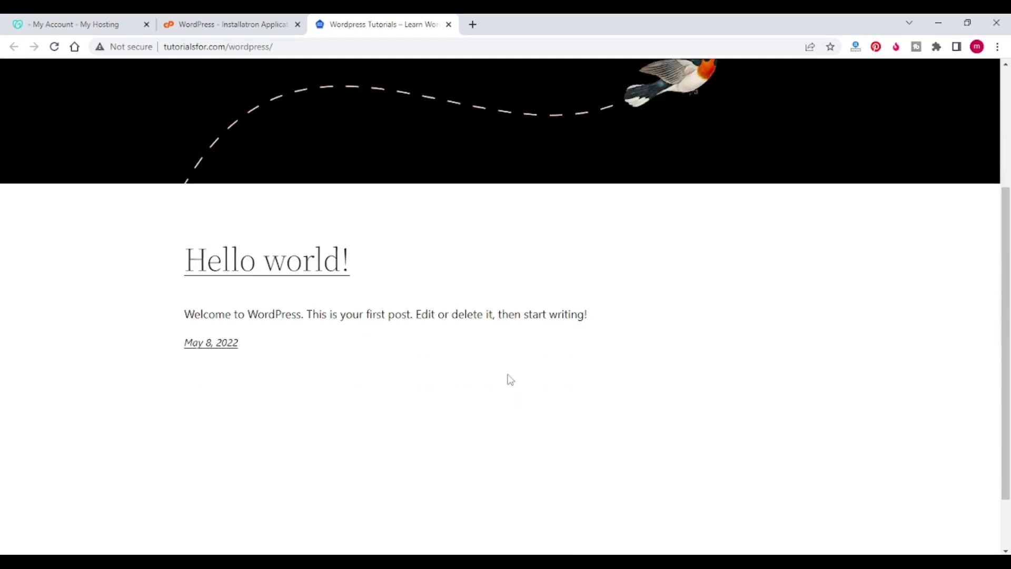
pyautogui.click(264, 27)
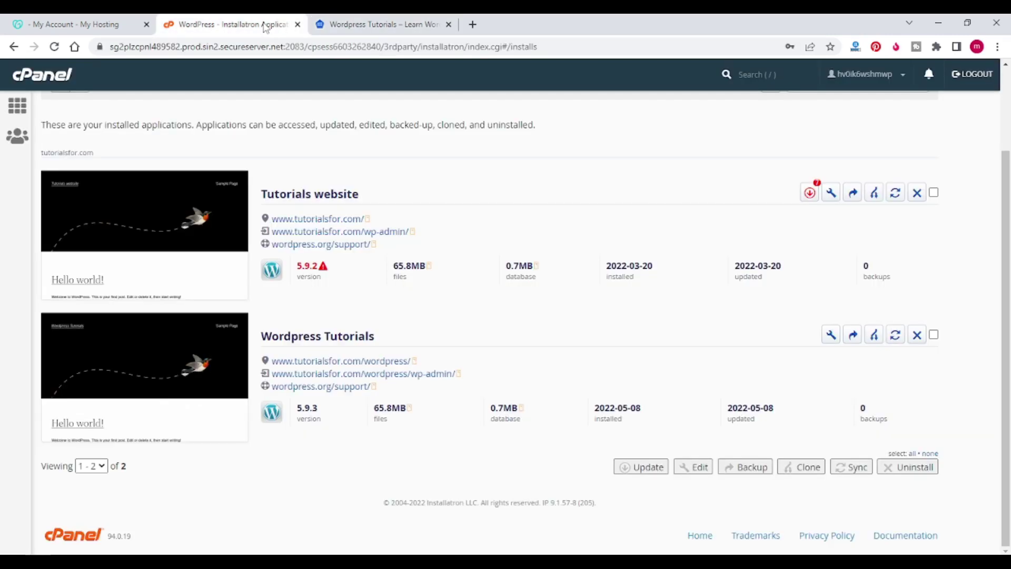
# Step: Open the wordpress/wp-admin link in a new tab
pyautogui.rightClick(365, 378)
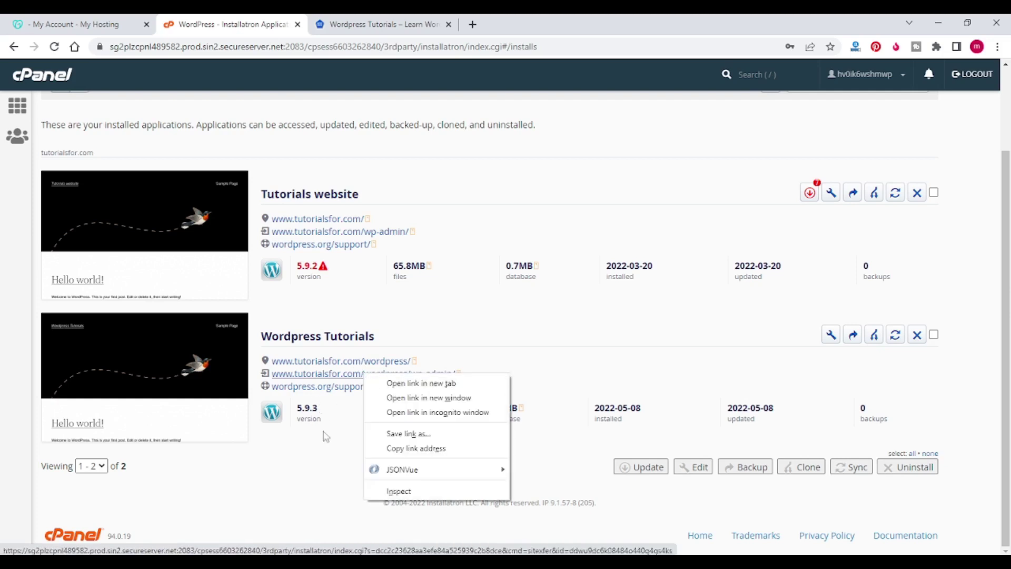
pyautogui.click(326, 452)
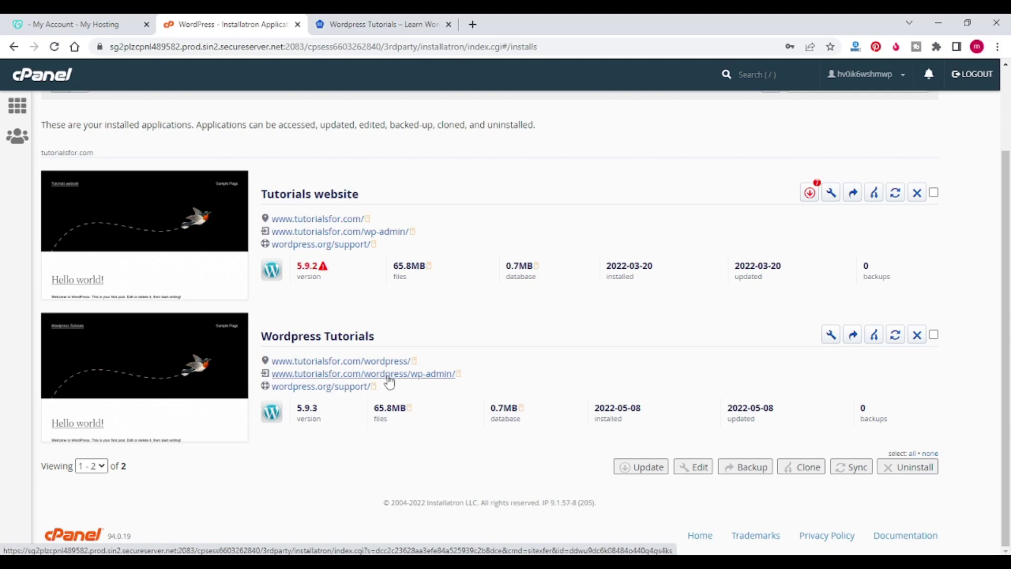
pyautogui.rightClick(428, 378)
pyautogui.click(454, 384)
# Step: Pick the Keynote template, tick 'Write blog posts' and choose 'for myself or my organization'
pyautogui.click(532, 25)
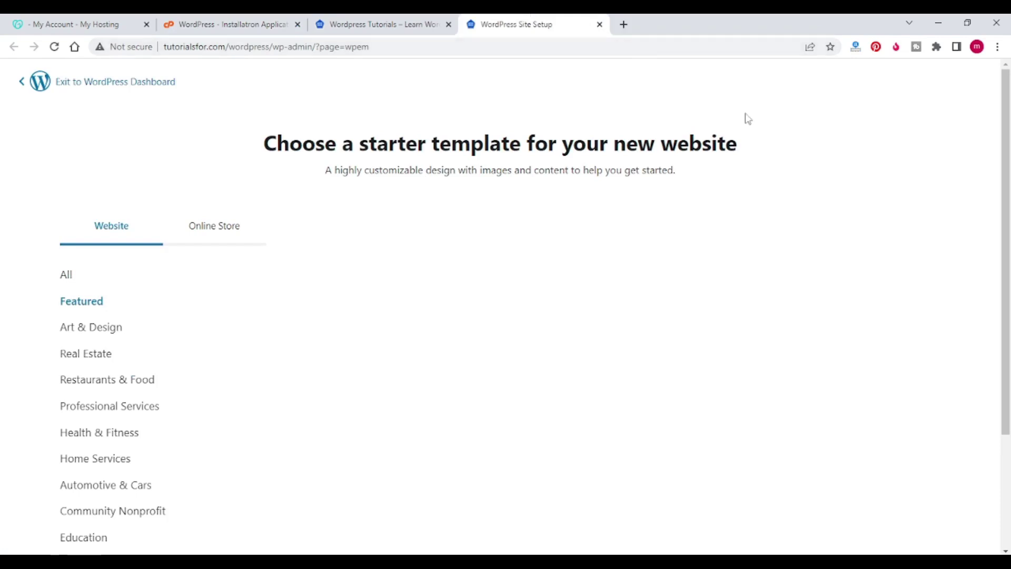
pyautogui.scroll(-1, 433, 210)
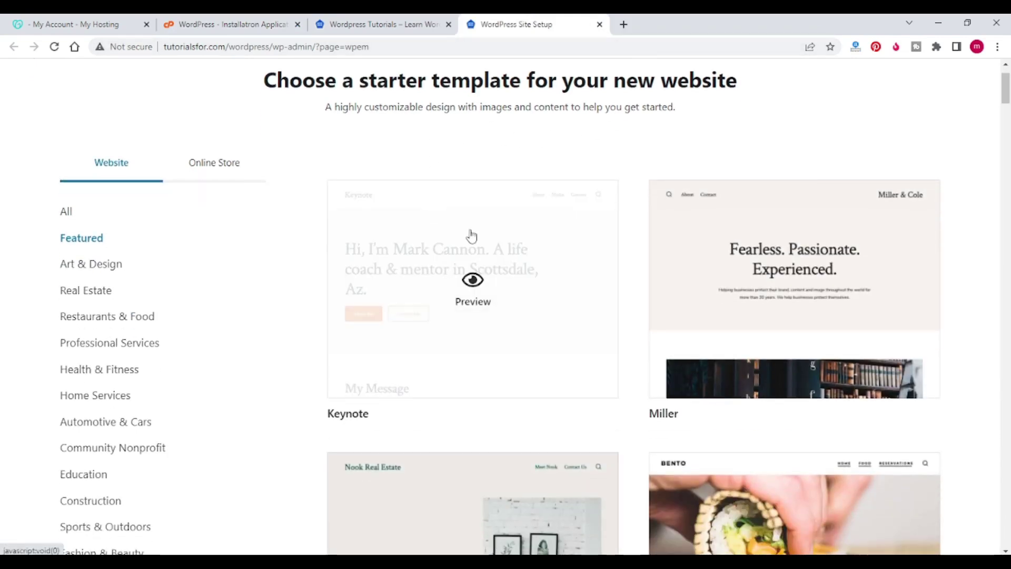
pyautogui.click(491, 343)
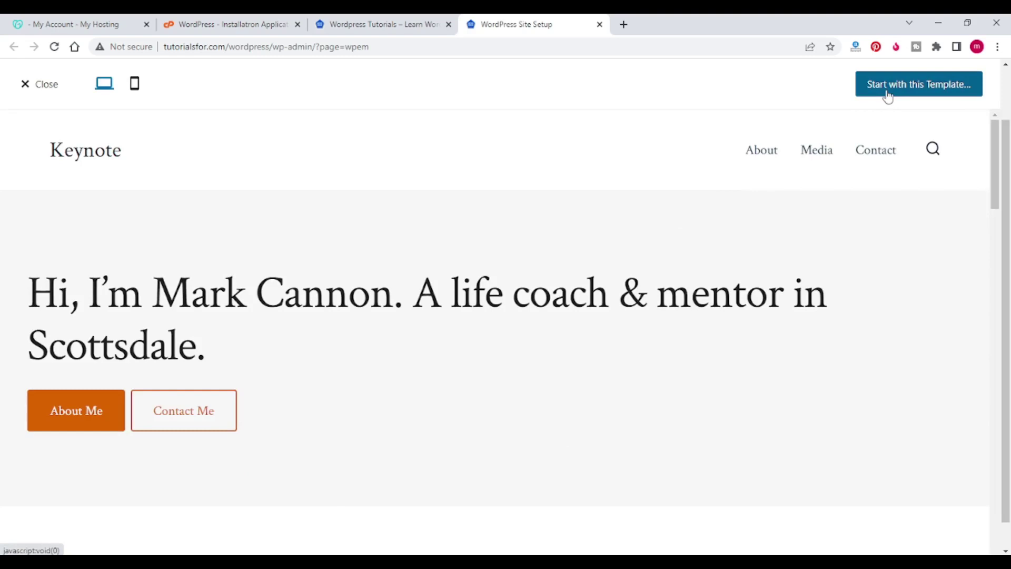
pyautogui.click(889, 94)
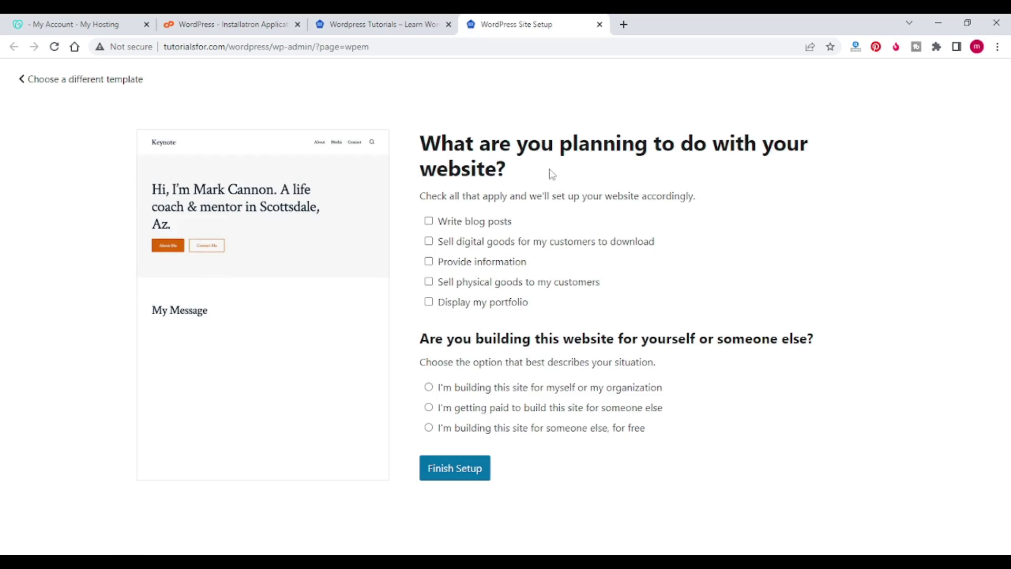
pyautogui.click(429, 222)
pyautogui.click(429, 388)
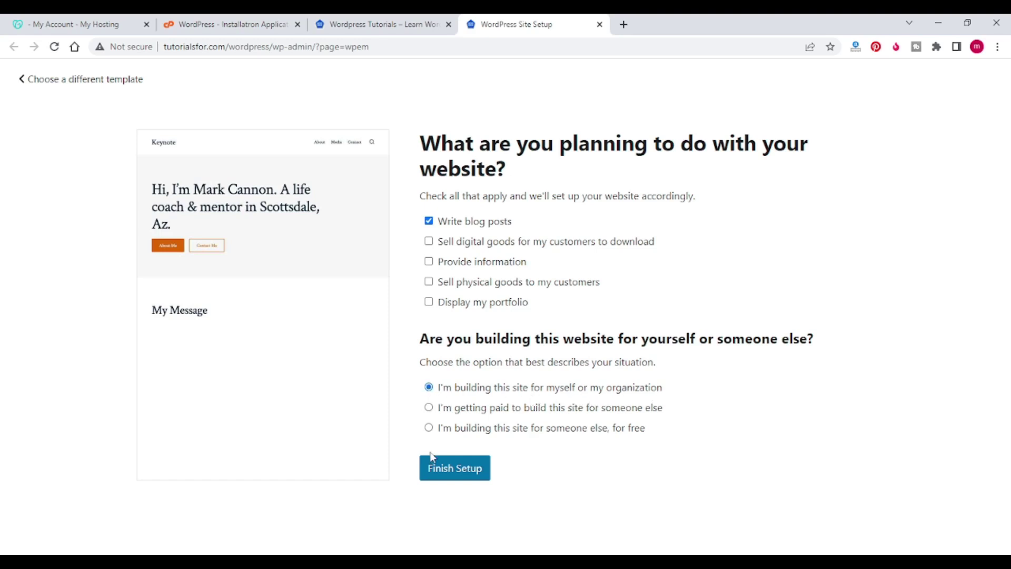
# Step: Finish setup to install Keynote, then scroll through the demo homepage and back up
pyautogui.click(450, 475)
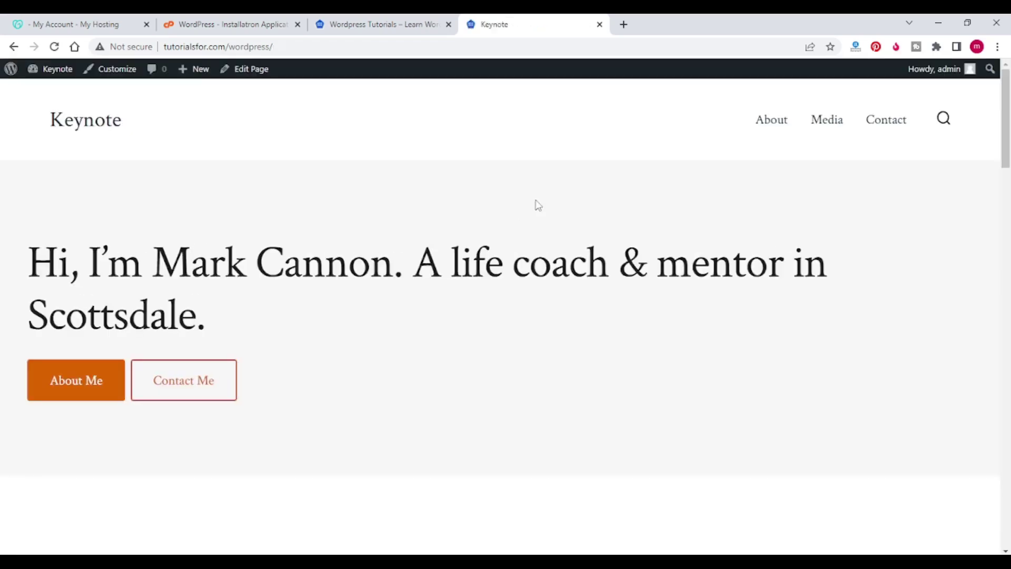
pyautogui.scroll(-3, 537, 205)
pyautogui.scroll(-7, 537, 206)
pyautogui.scroll(-10, 538, 205)
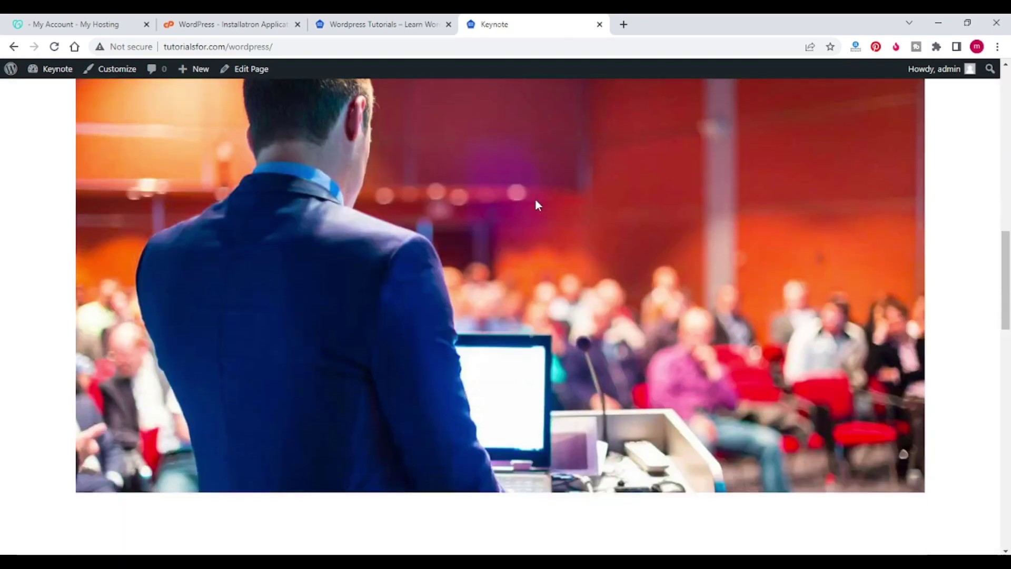
pyautogui.scroll(-3, 538, 206)
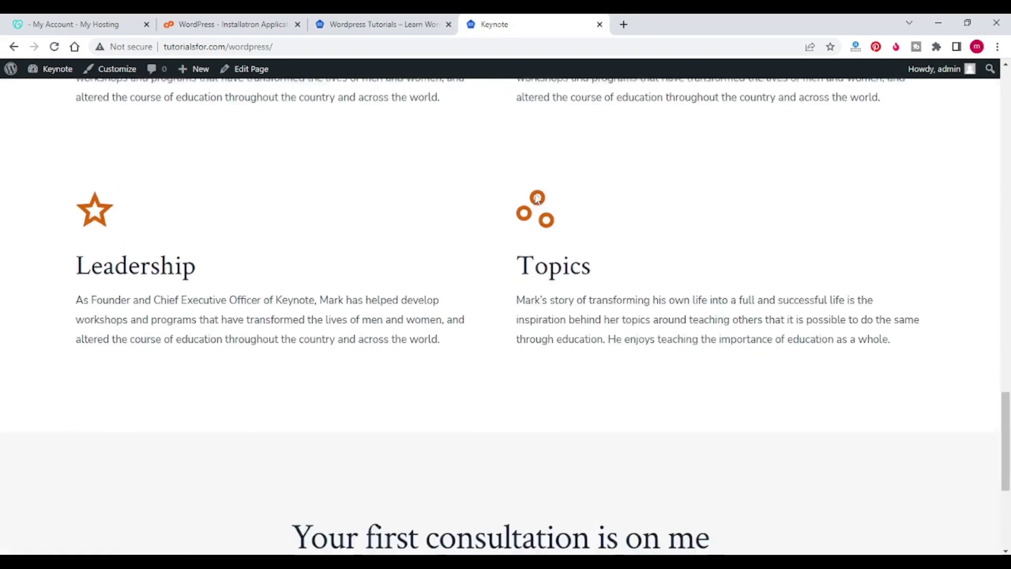
pyautogui.scroll(15, 535, 197)
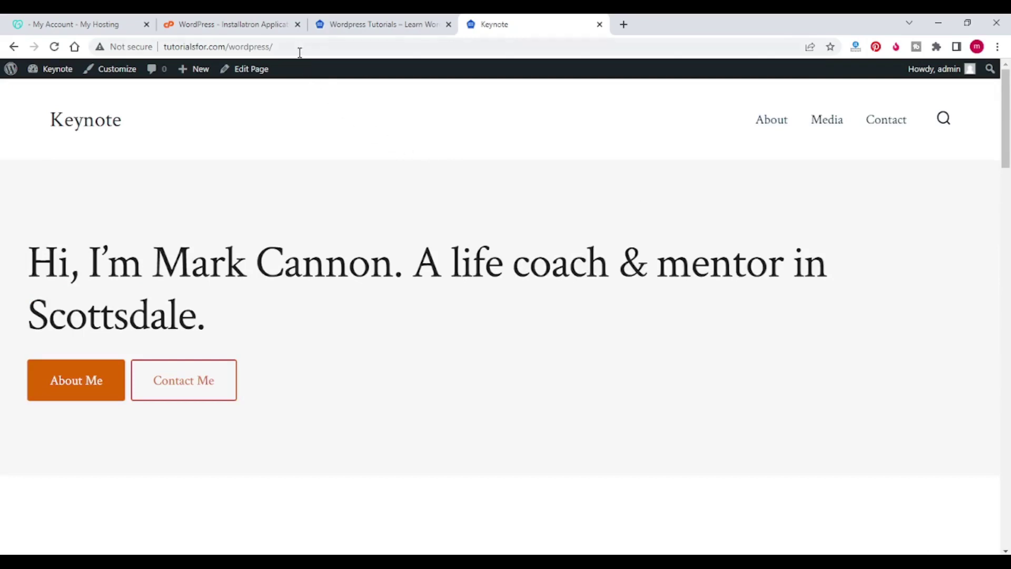
# Step: Go to the site's /wp-admin login page and sign in with the account password
pyautogui.click(298, 48)
pyautogui.click(302, 48)
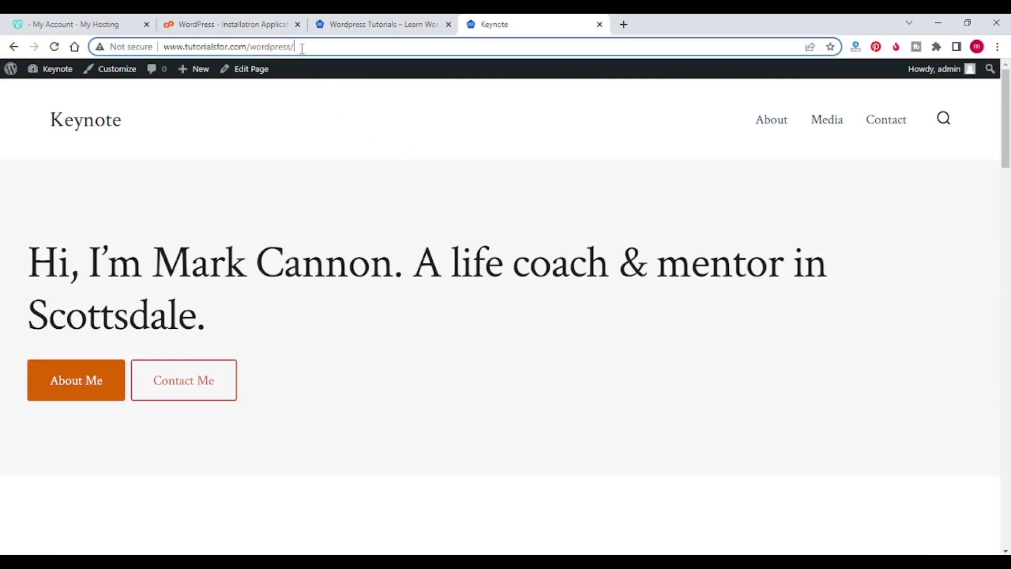
pyautogui.write('w')
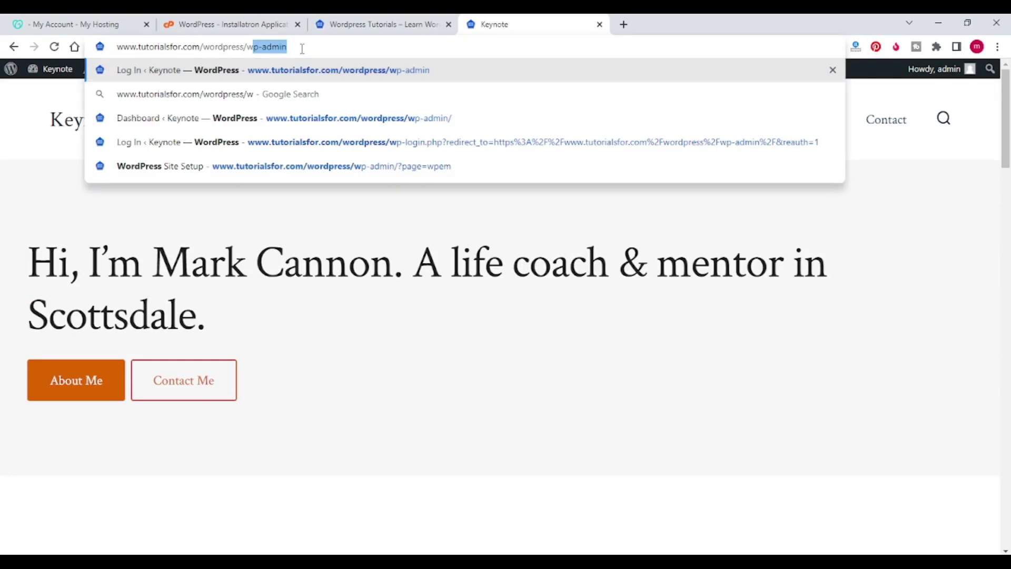
pyautogui.write('p-')
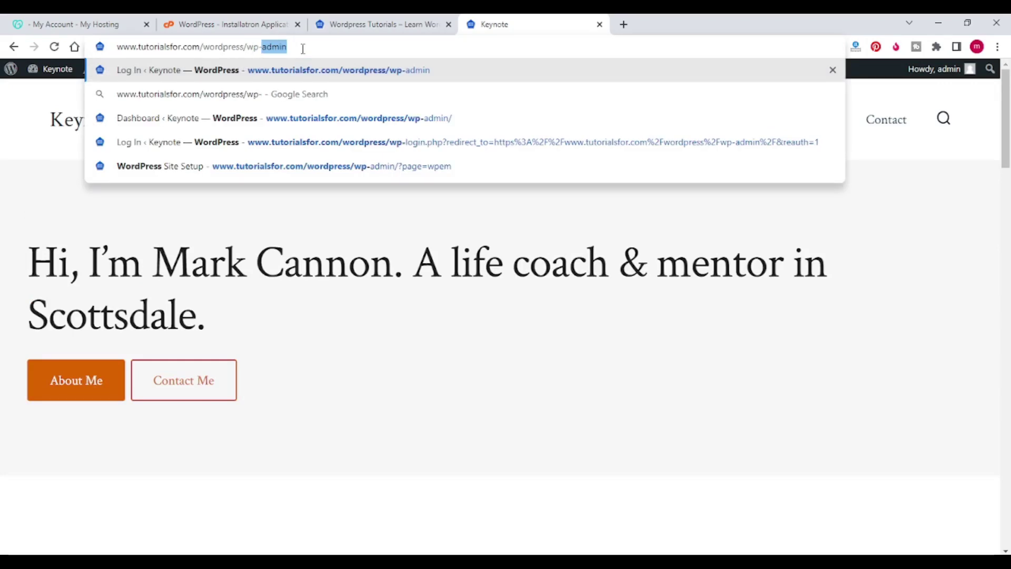
pyautogui.press('Right')
pyautogui.press('Return')
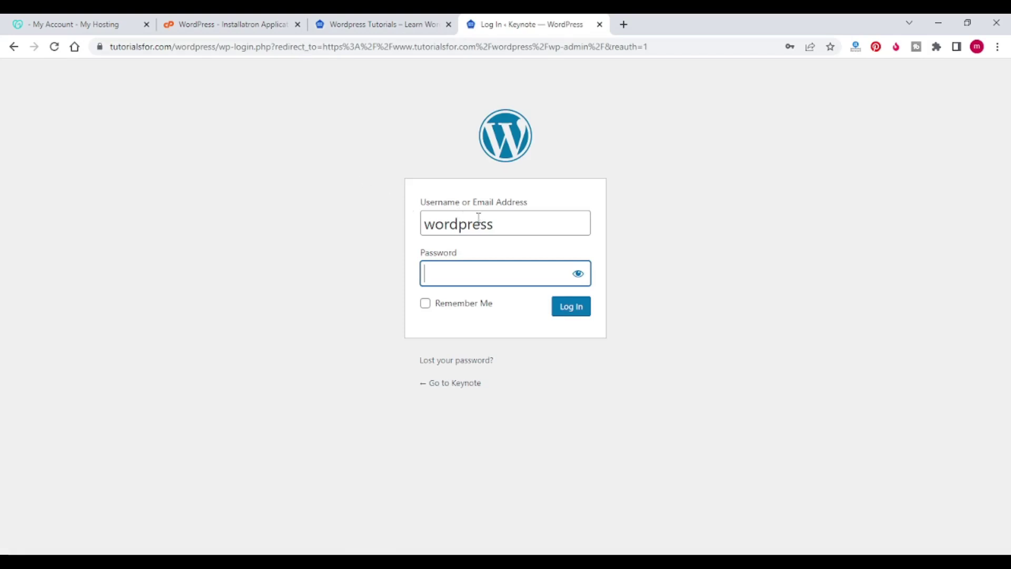
pyautogui.click(446, 276)
pyautogui.write('•••••••••••••')
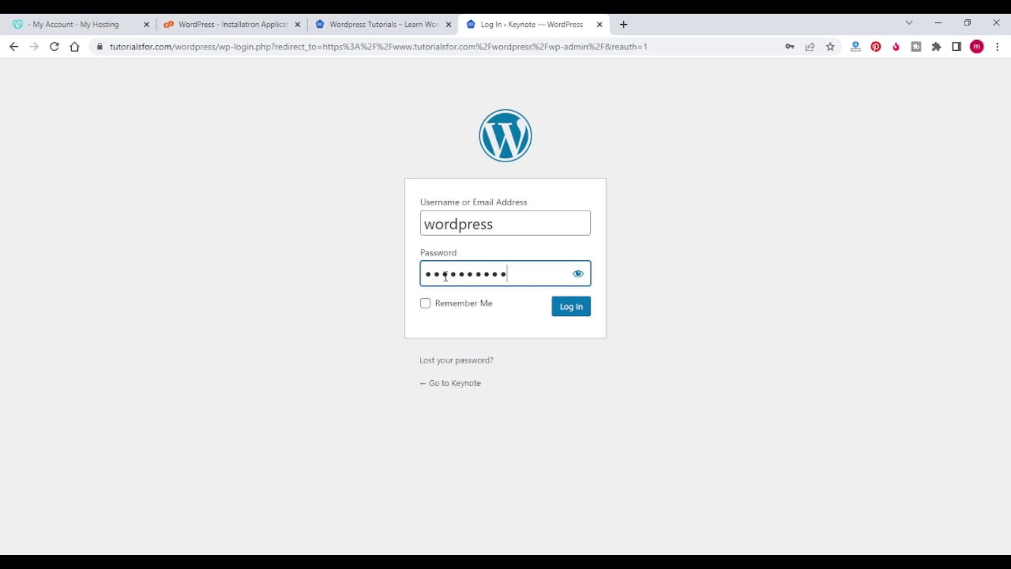
pyautogui.press('Return')
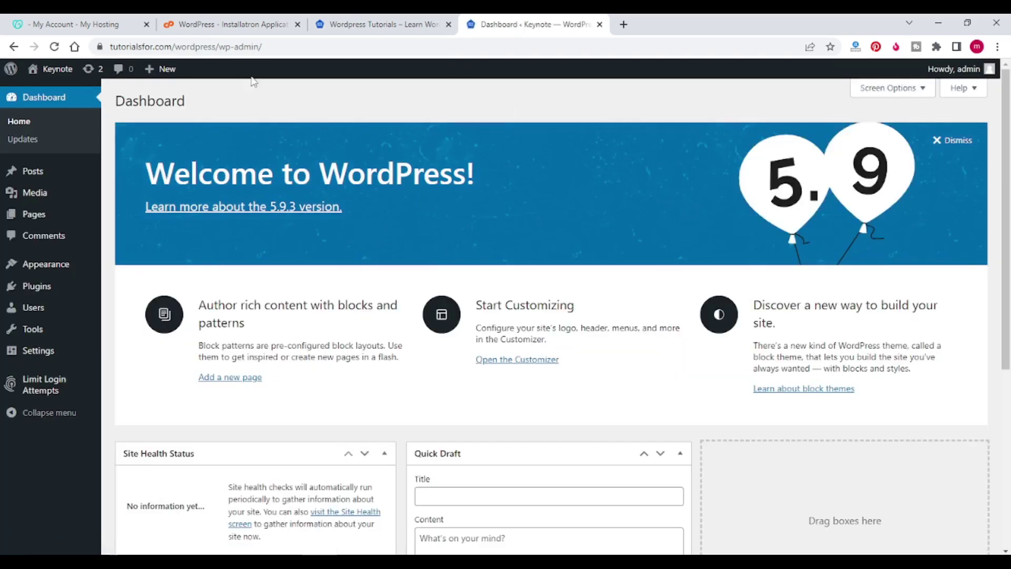
# Step: Open Appearance > Customize to load the Customizer for the Keynote site
pyautogui.moveTo(1008, 191); pyautogui.dragTo(1009, 164)
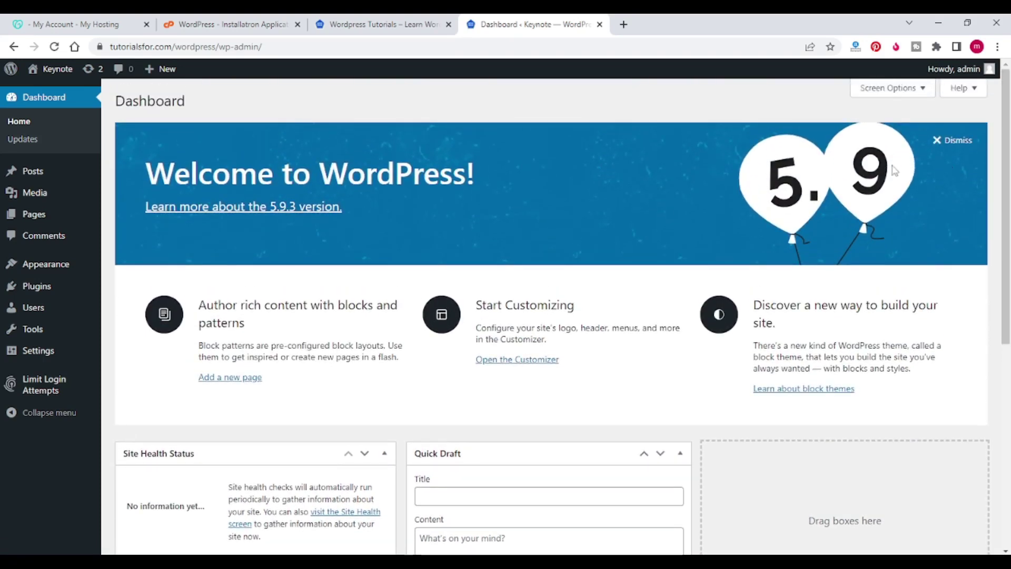
pyautogui.moveTo(68, 266)
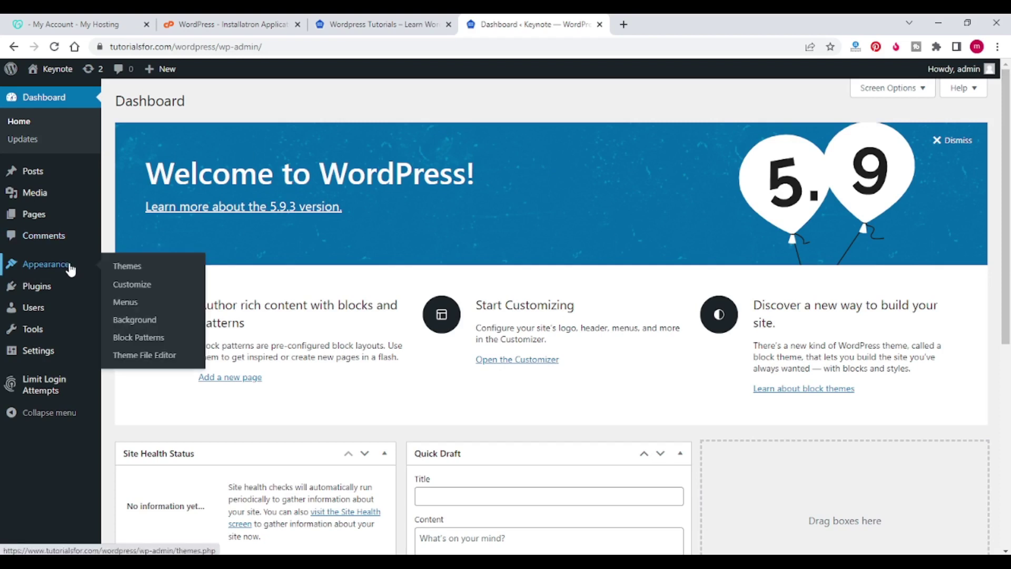
pyautogui.click(117, 287)
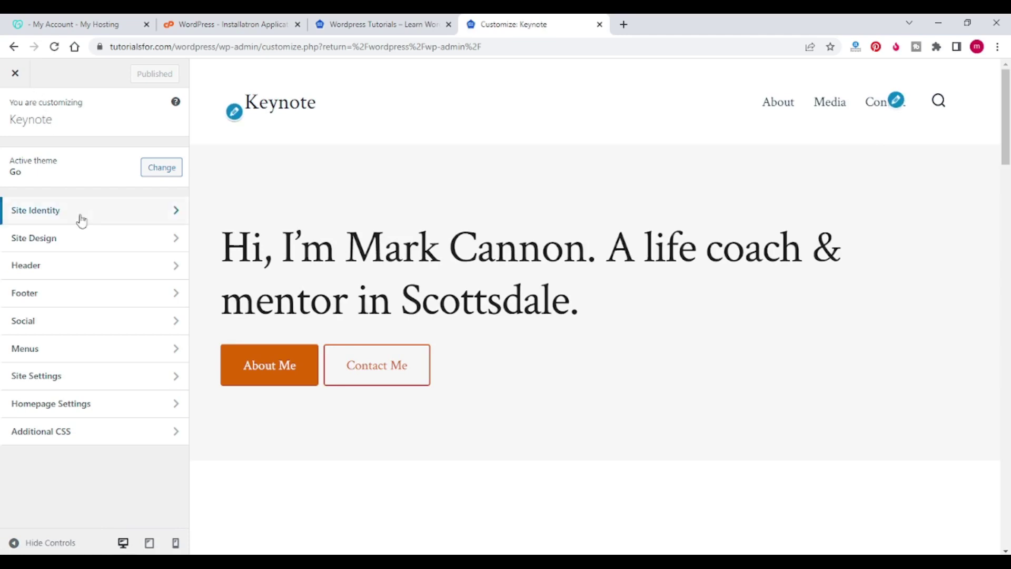
# Step: Leave the Customizer and open Appearance > Themes > Add New
pyautogui.click(15, 75)
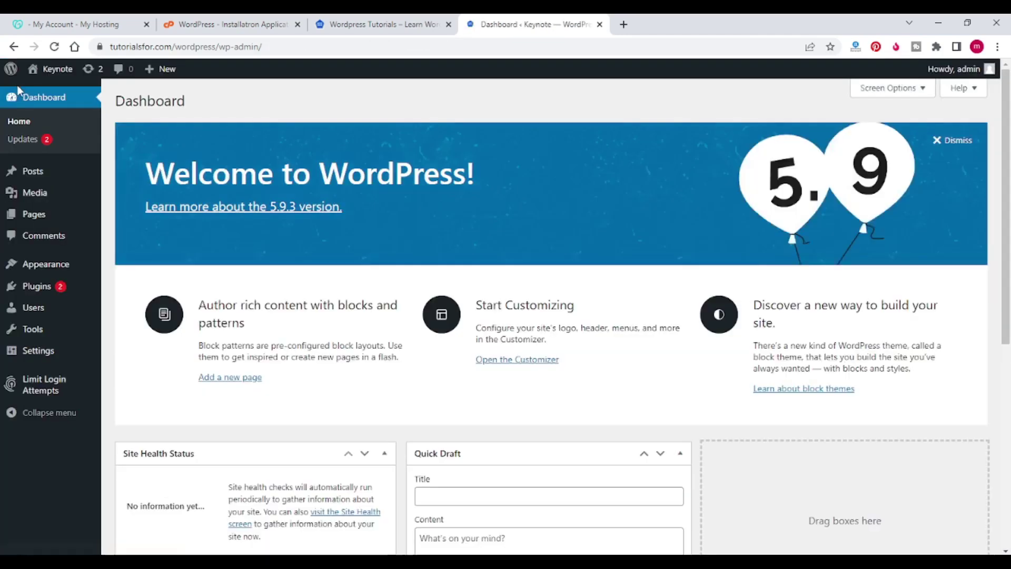
pyautogui.moveTo(45, 271)
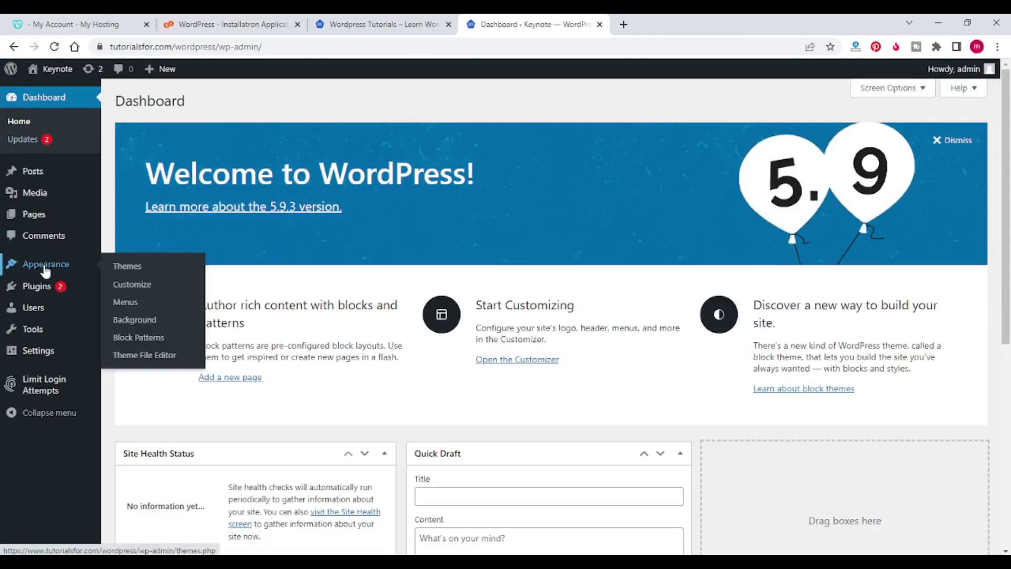
pyautogui.click(121, 269)
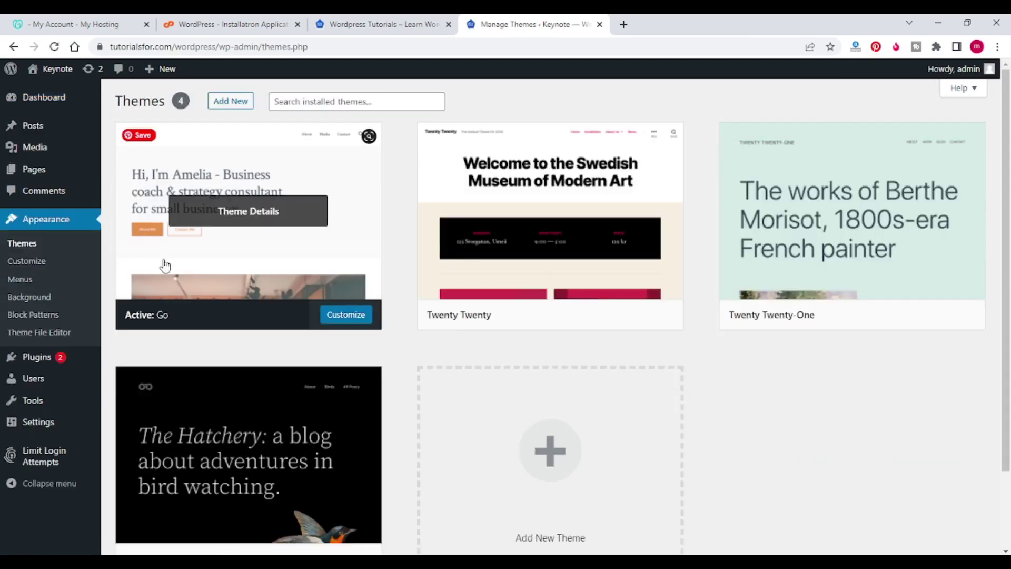
pyautogui.click(238, 102)
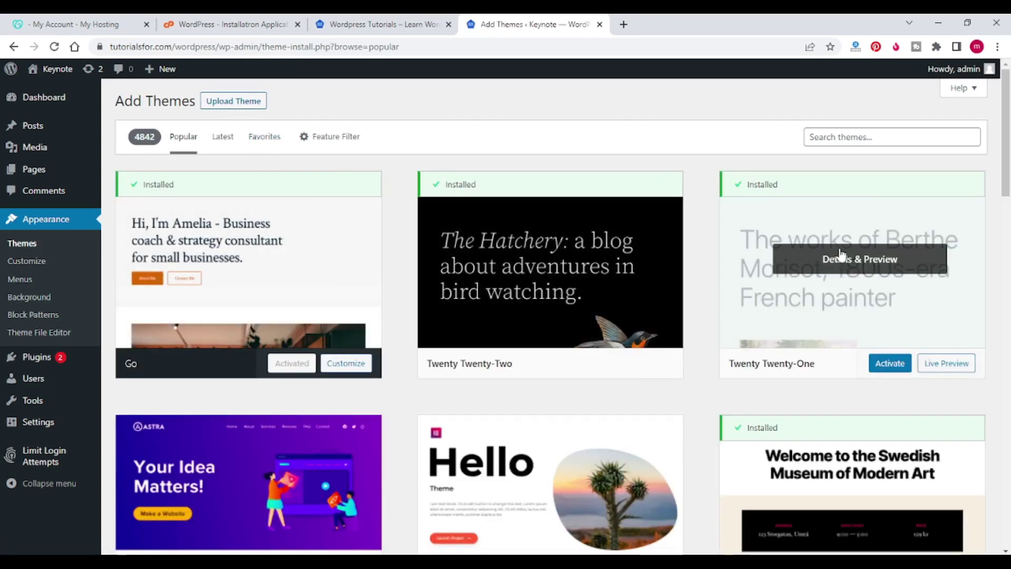
# Step: Scroll through the Popular themes listing to review the available themes
pyautogui.scroll(-7, 843, 255)
pyautogui.scroll(-20, 842, 256)
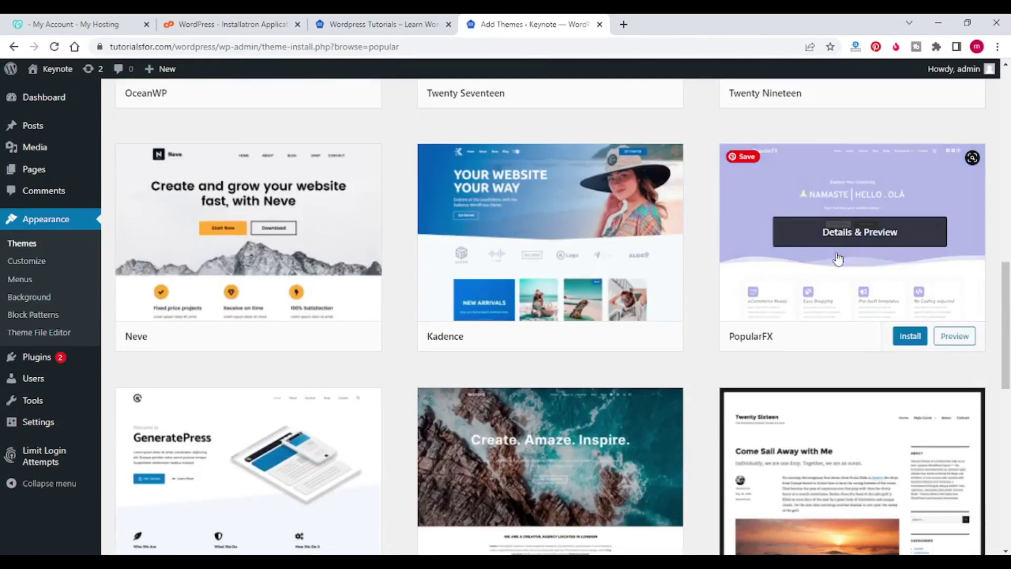
pyautogui.scroll(-1, 827, 266)
pyautogui.scroll(20, 825, 268)
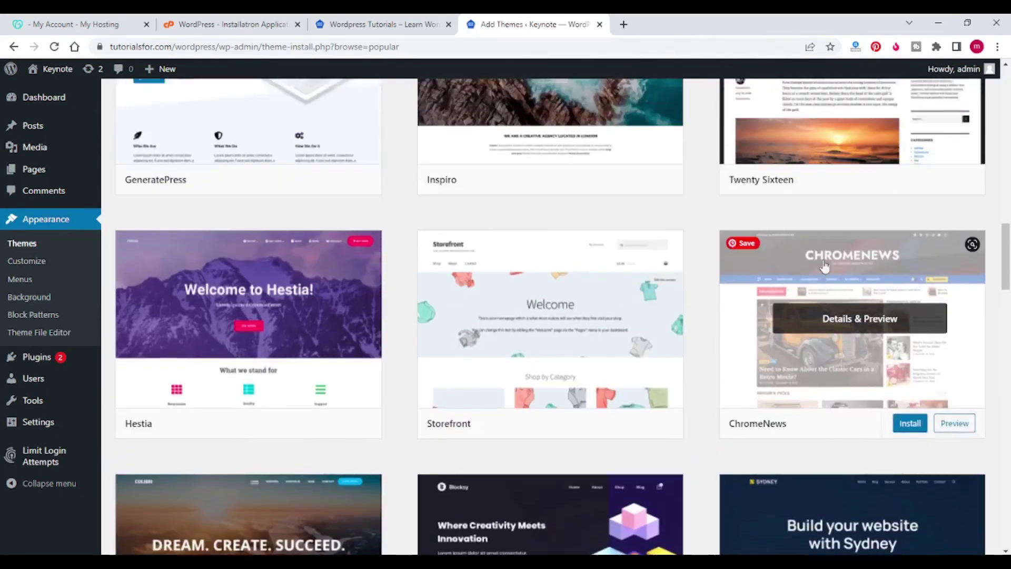
pyautogui.scroll(8, 823, 262)
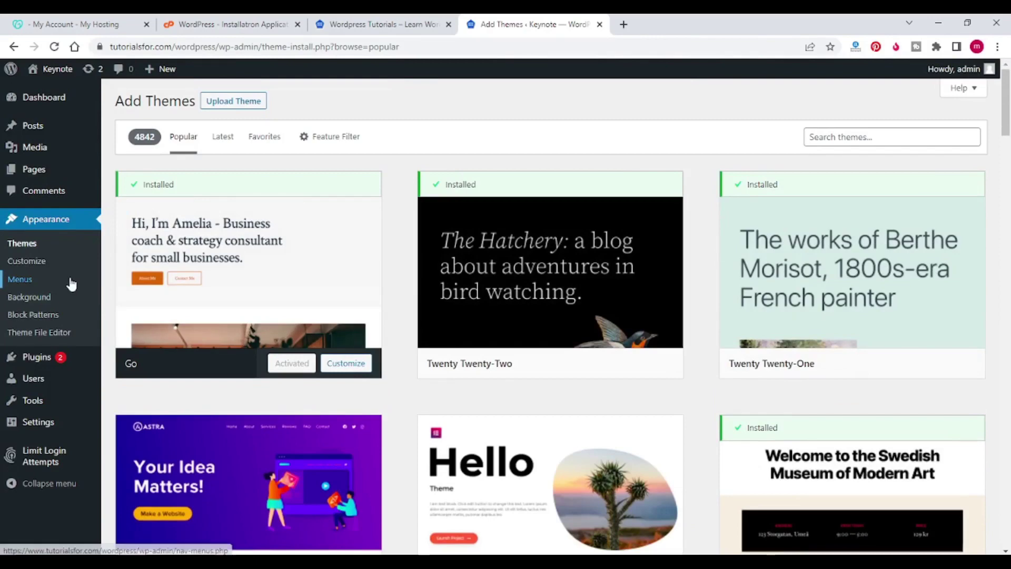
pyautogui.scroll(-2, 464, 264)
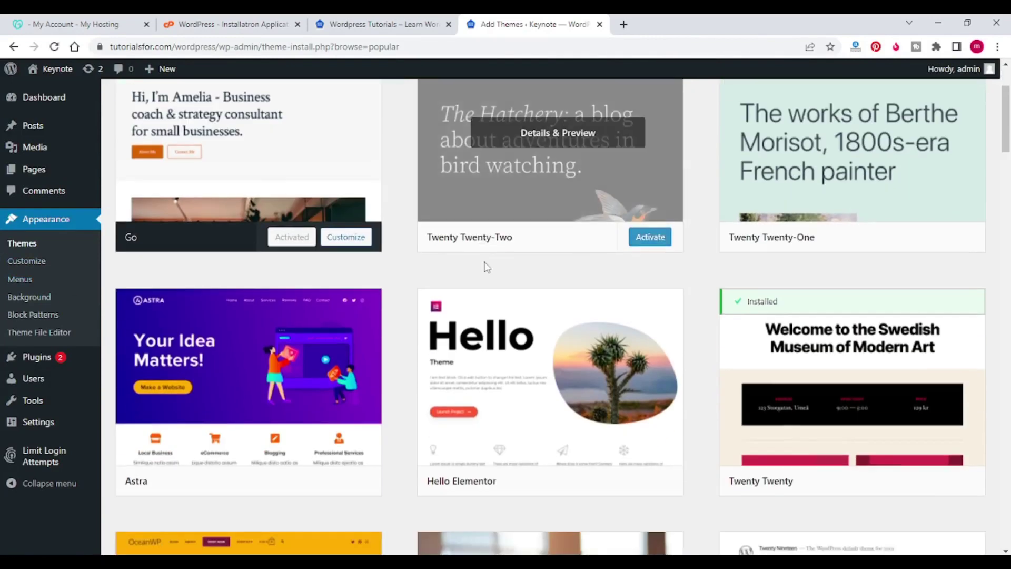
pyautogui.scroll(2, 411, 269)
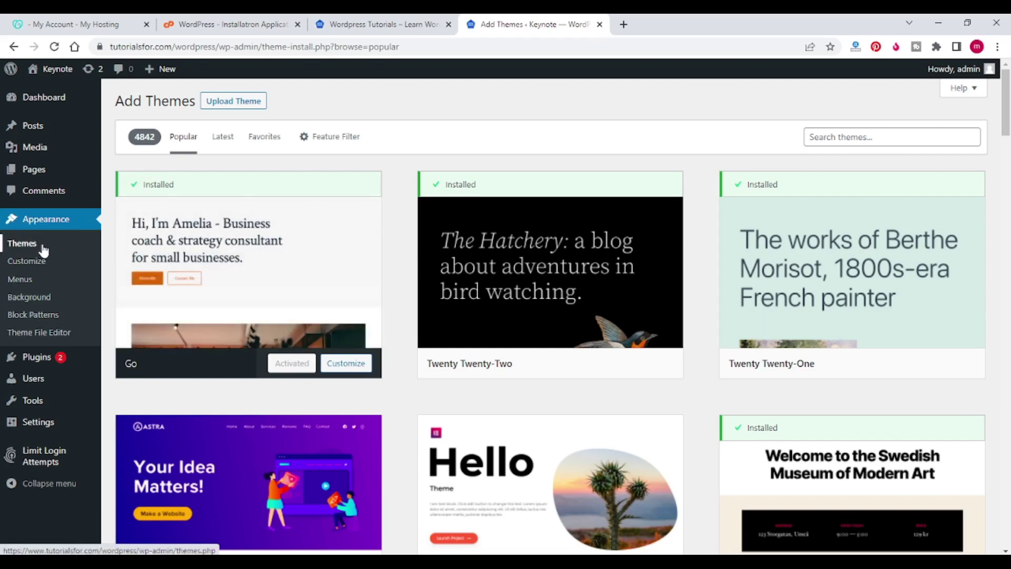
pyautogui.moveTo(37, 361)
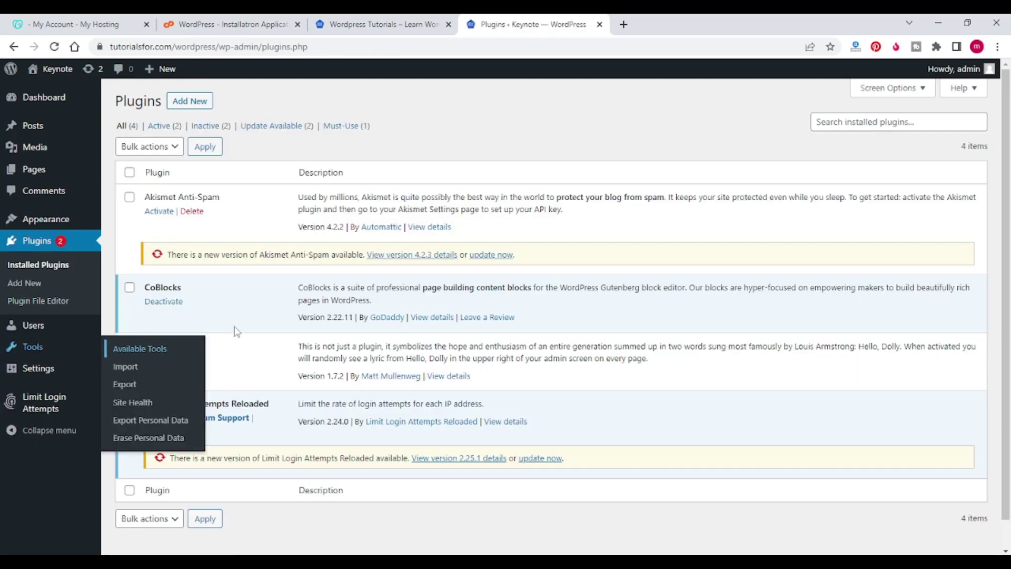
# Step: Review the installed plugins list, then browse the featured plugins under Add New
pyautogui.scroll(-1, 489, 131)
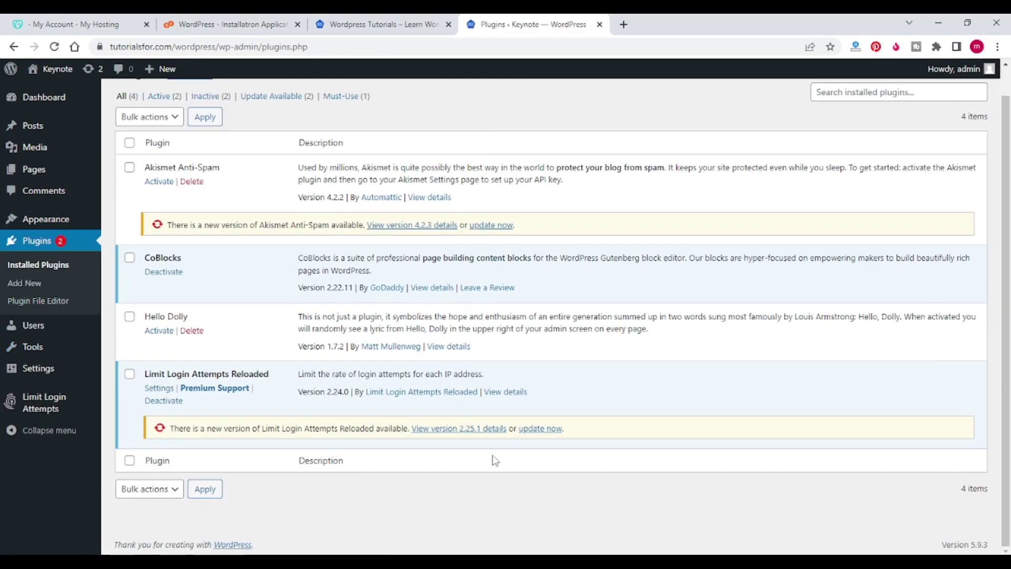
pyautogui.scroll(1, 476, 413)
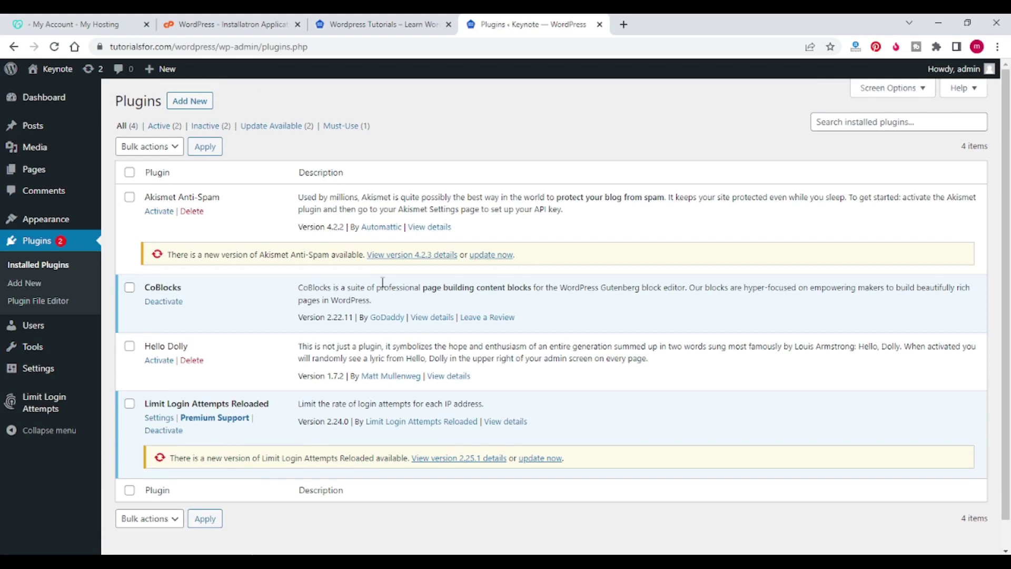
pyautogui.click(189, 105)
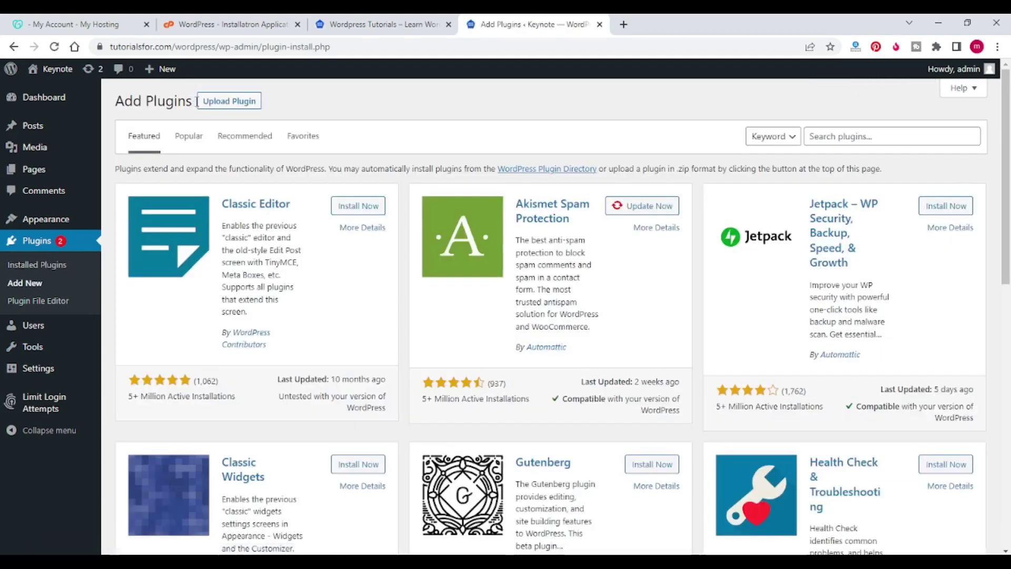
pyautogui.scroll(-10, 424, 270)
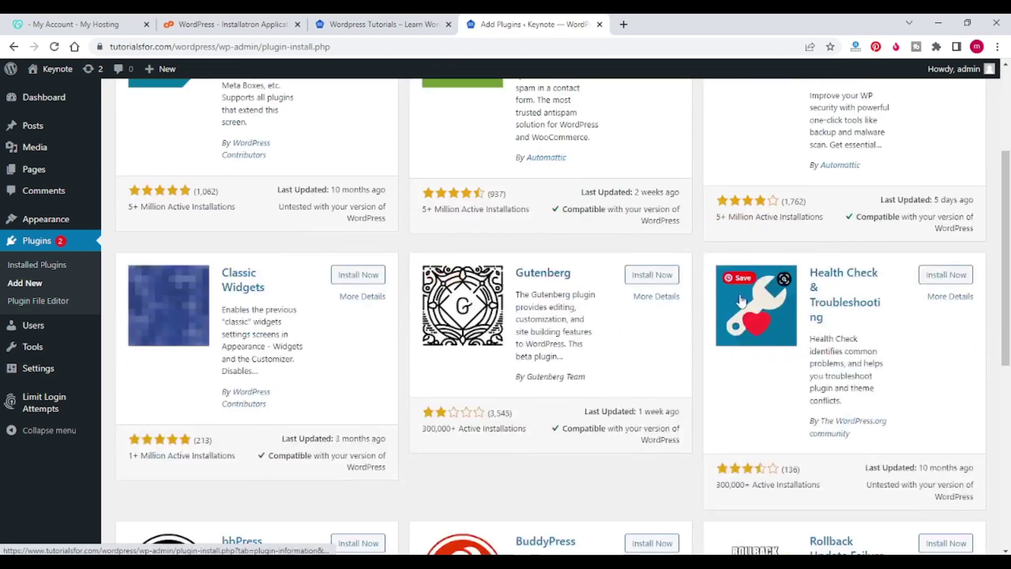
pyautogui.scroll(10, 709, 310)
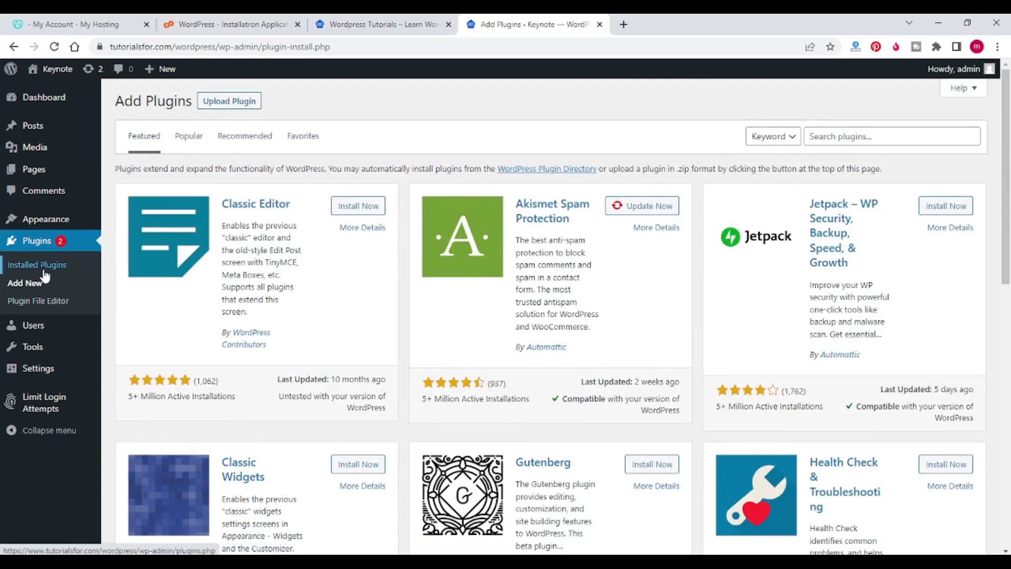
pyautogui.moveTo(48, 132)
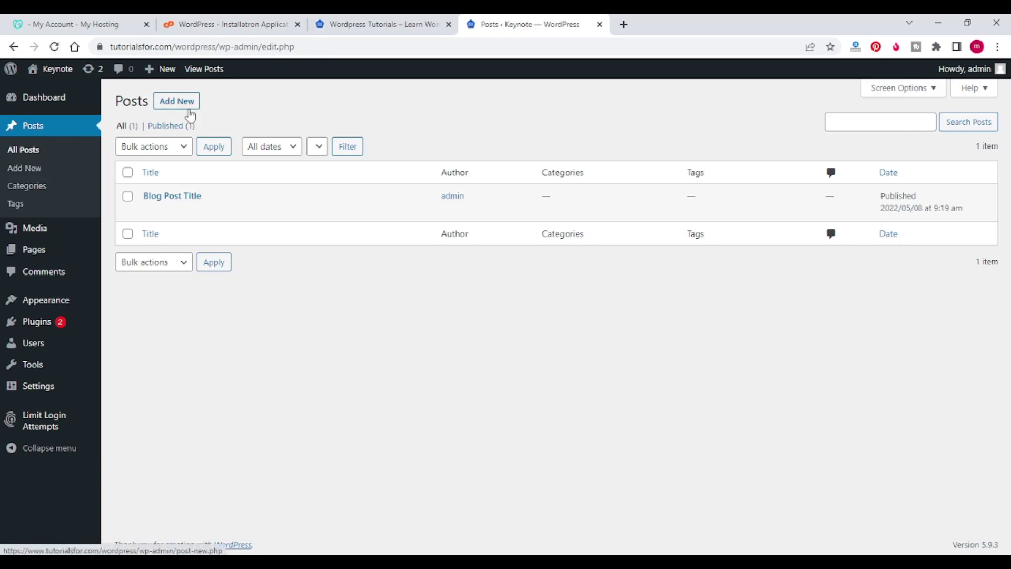
# Step: Visit the Categories, Tags, Media library and Pages screens in turn
pyautogui.moveTo(223, 218)
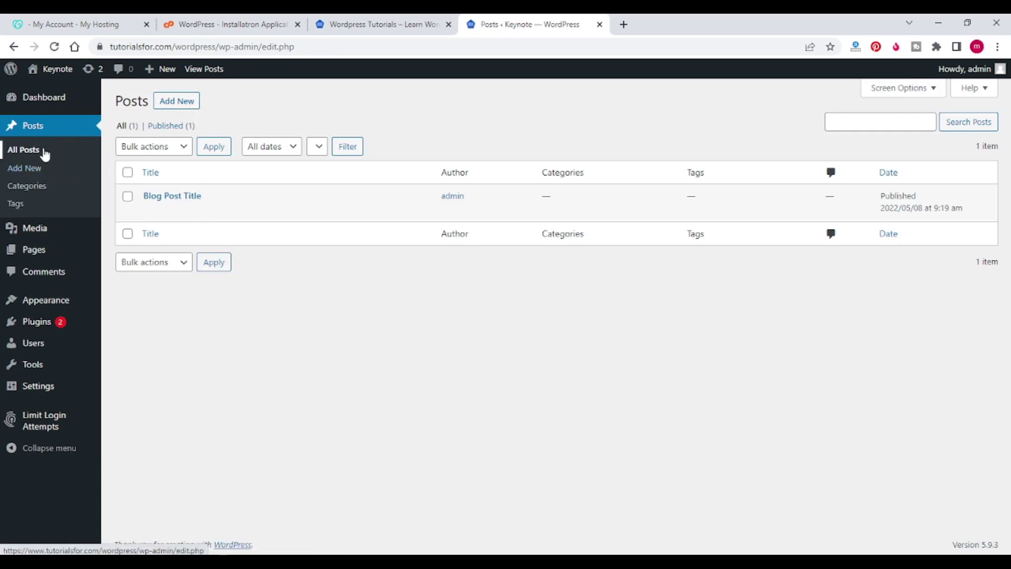
pyautogui.click(32, 189)
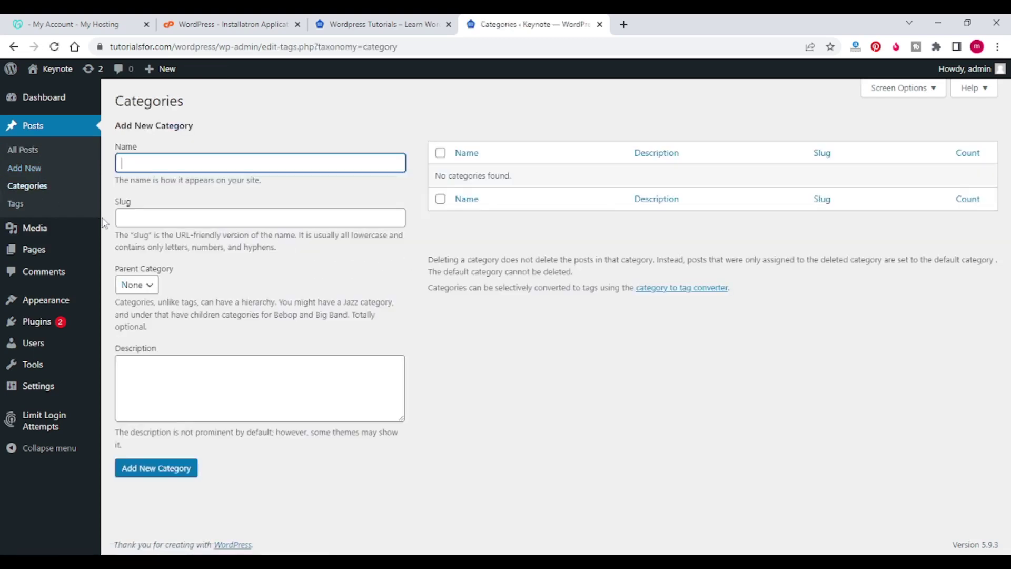
pyautogui.click(18, 208)
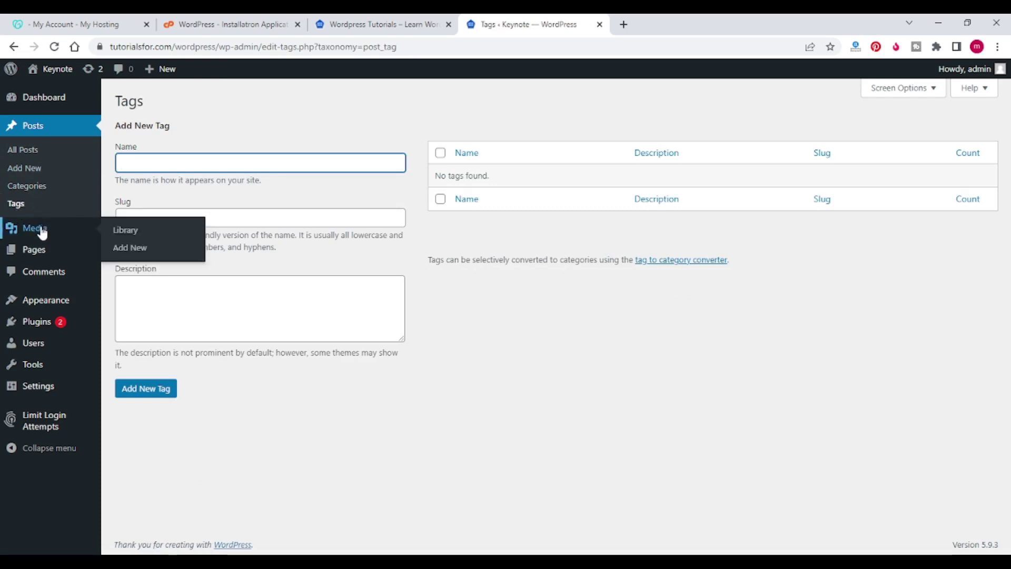
pyautogui.click(42, 233)
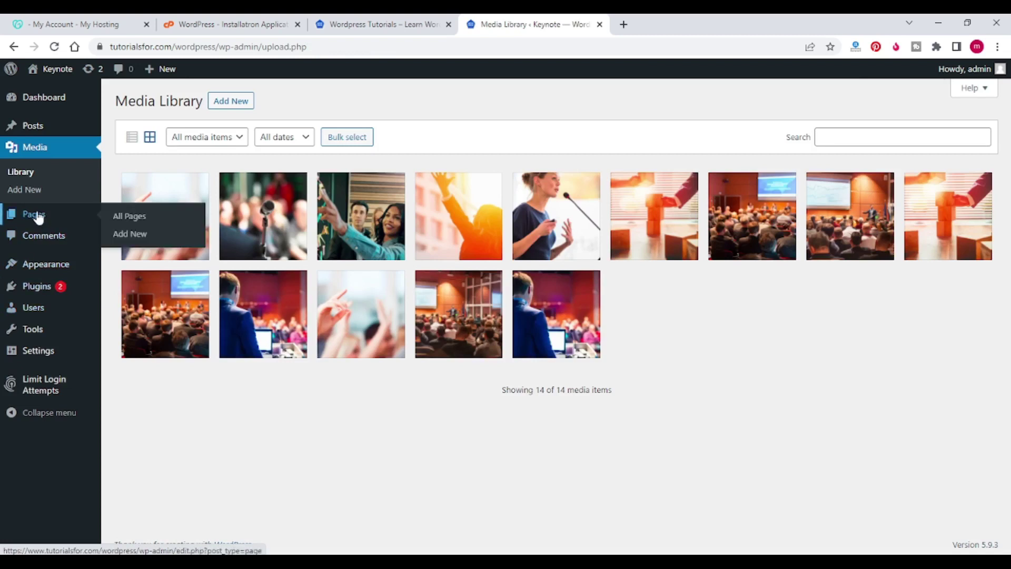
pyautogui.click(38, 217)
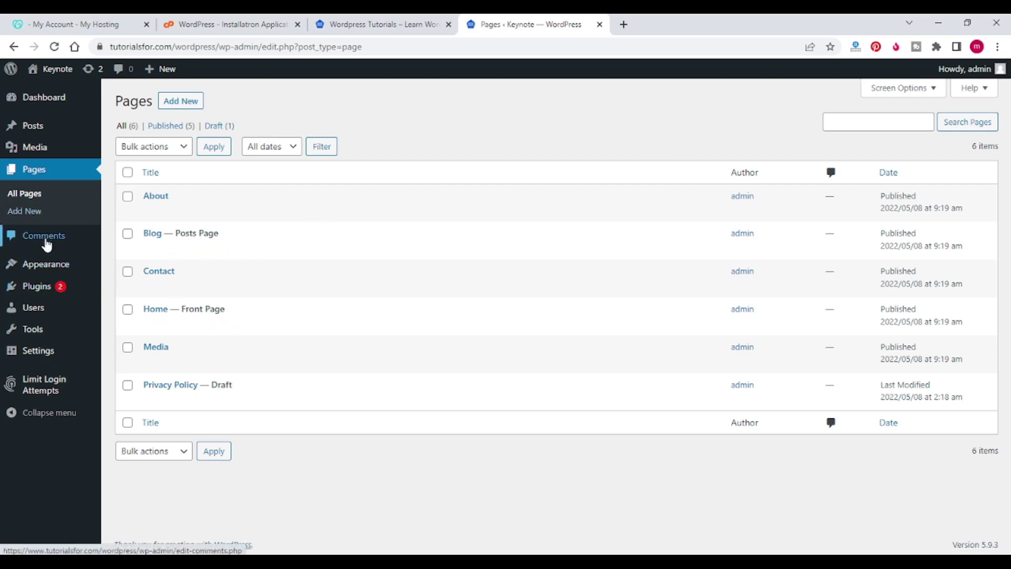
# Step: Open Appearance > Menus and look over the Footer Menu's About, Media and Contact items
pyautogui.moveTo(46, 263)
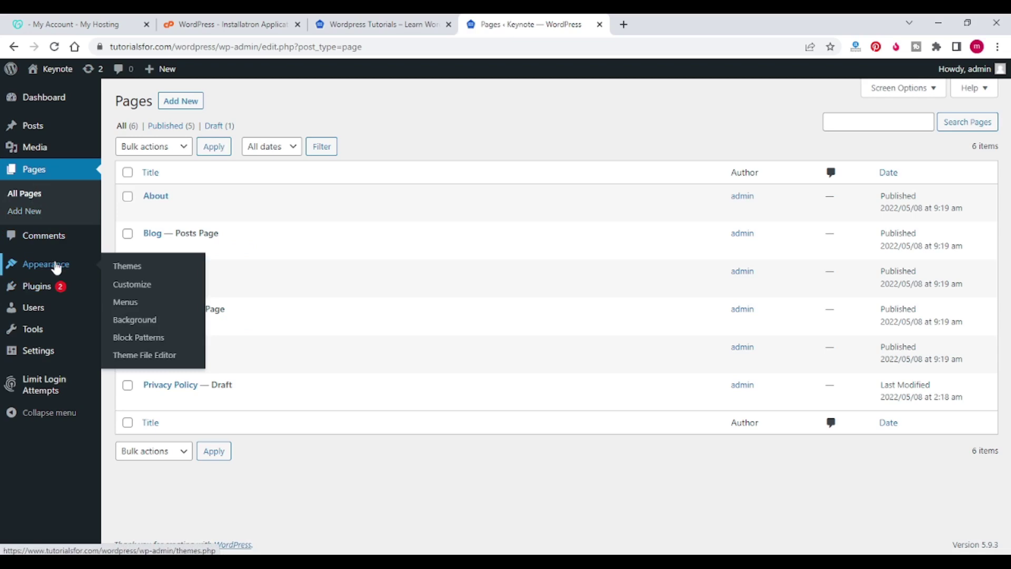
pyautogui.click(125, 302)
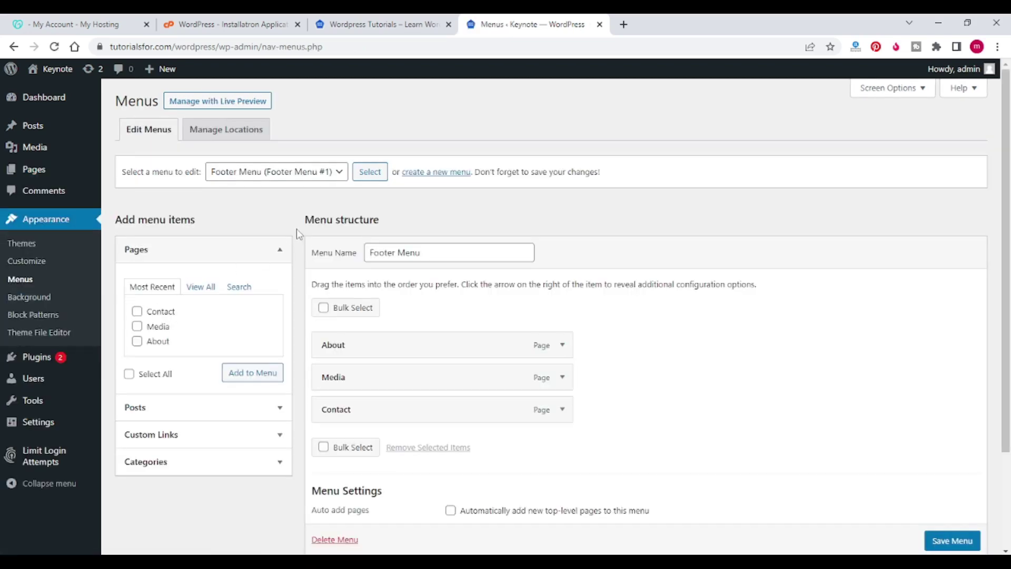
pyautogui.scroll(-3, 296, 228)
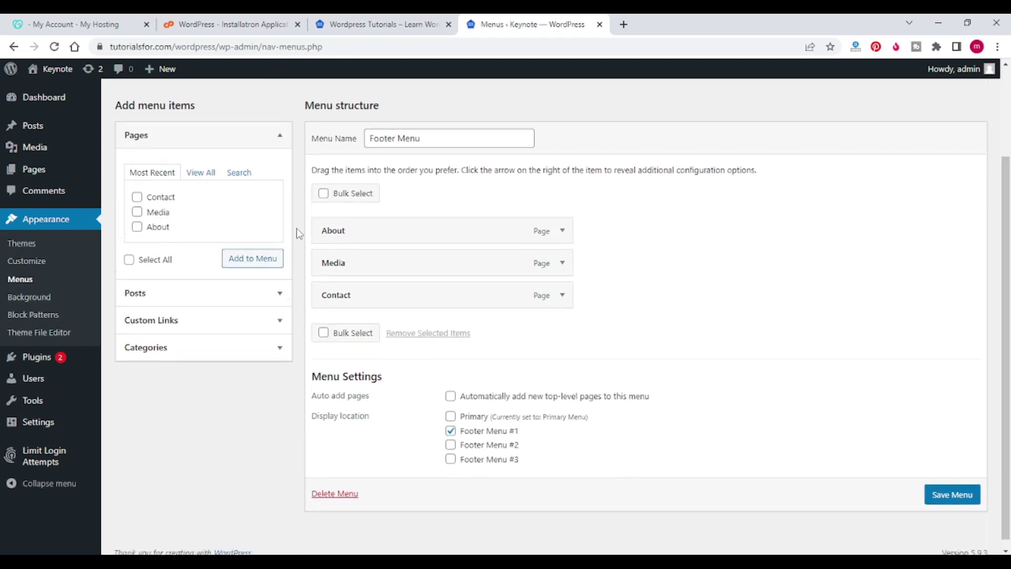
pyautogui.scroll(3, 296, 229)
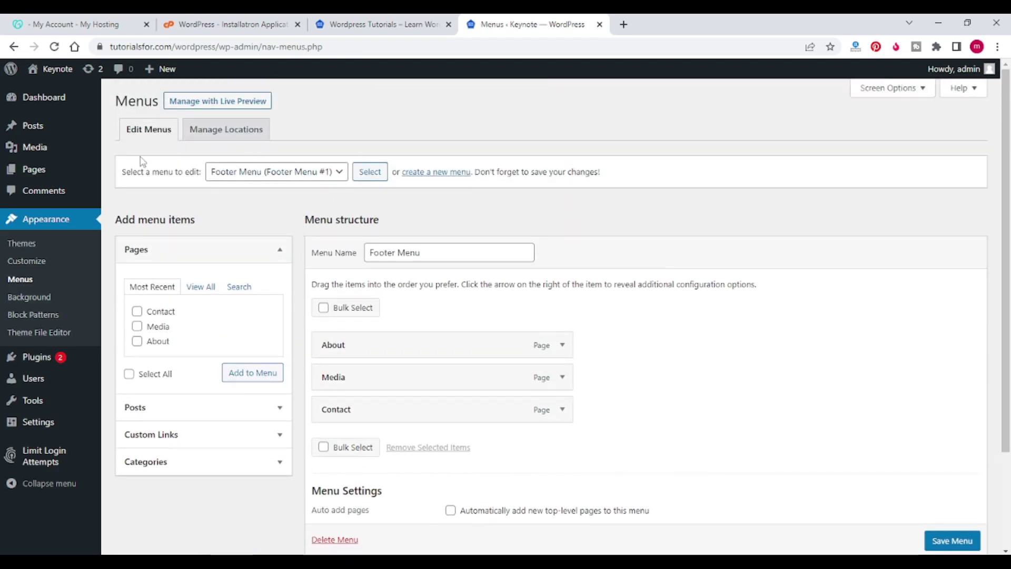
# Step: Return to the Dashboard and scroll through the Welcome, Site Health Status and Quick Draft widgets
pyautogui.click(41, 105)
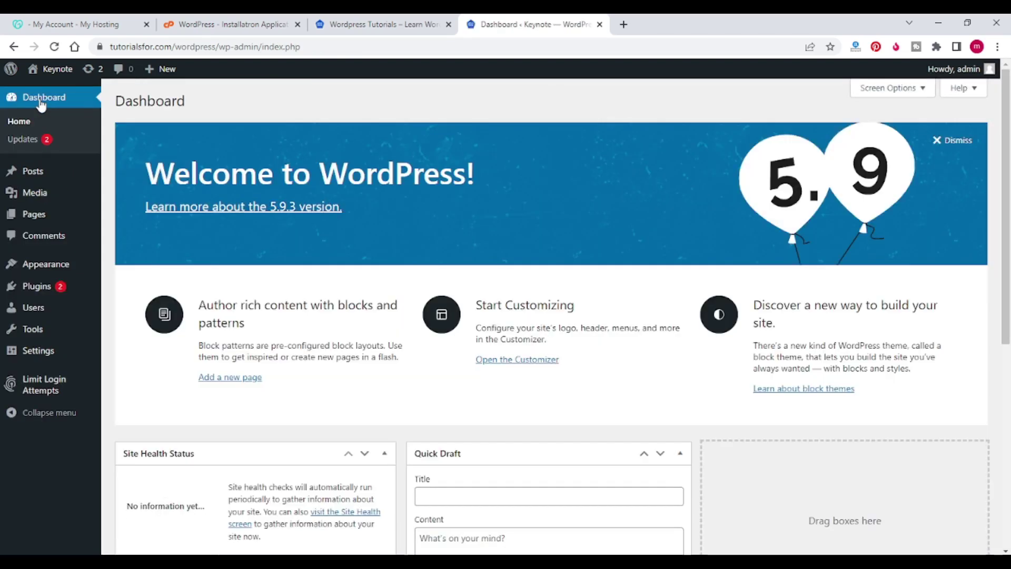
pyautogui.scroll(-5, 489, 243)
pyautogui.scroll(-3, 490, 245)
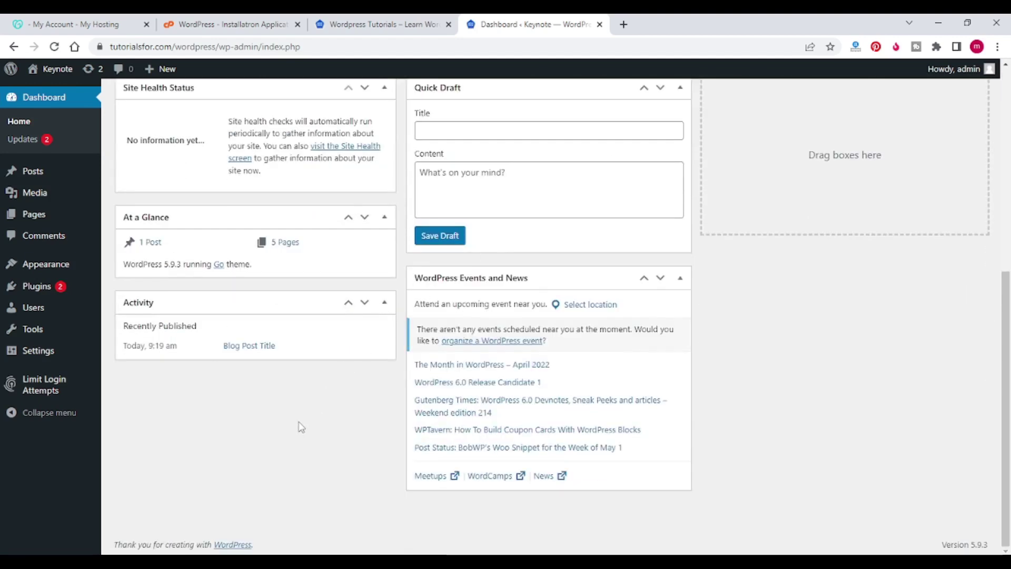
pyautogui.scroll(6, 364, 432)
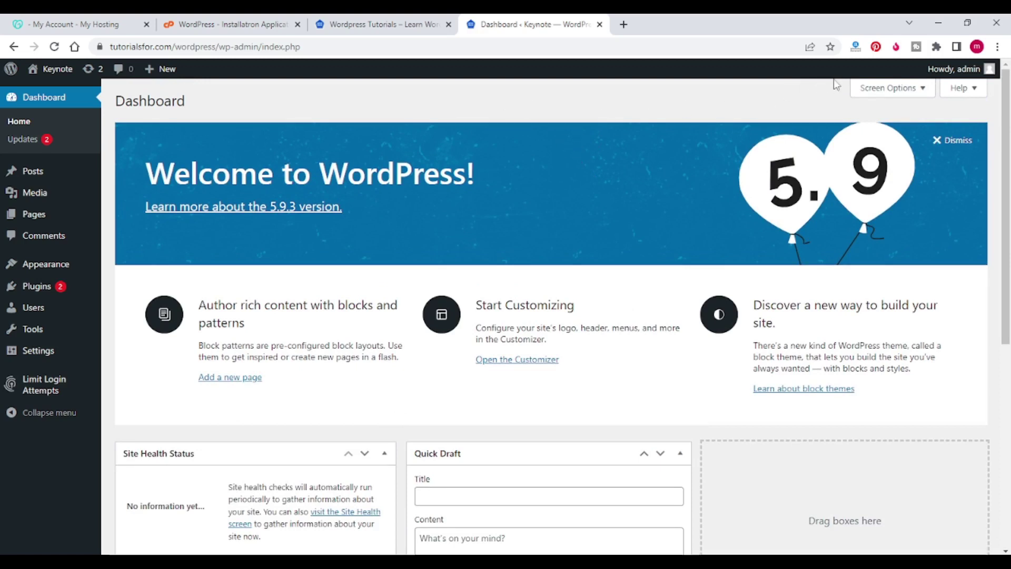
pyautogui.scroll(-2, 612, 102)
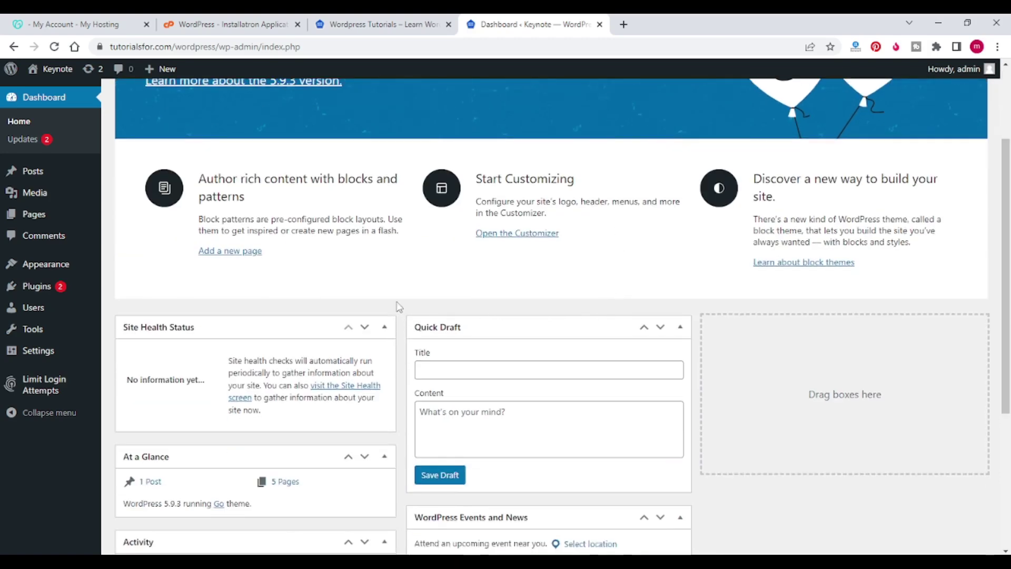
pyautogui.scroll(-4, 400, 307)
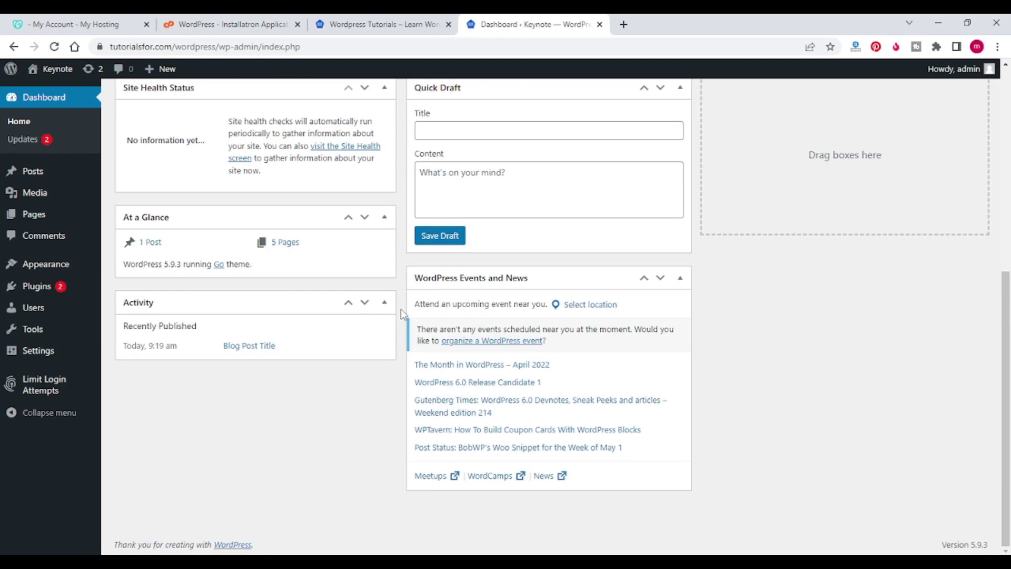
pyautogui.scroll(5, 401, 293)
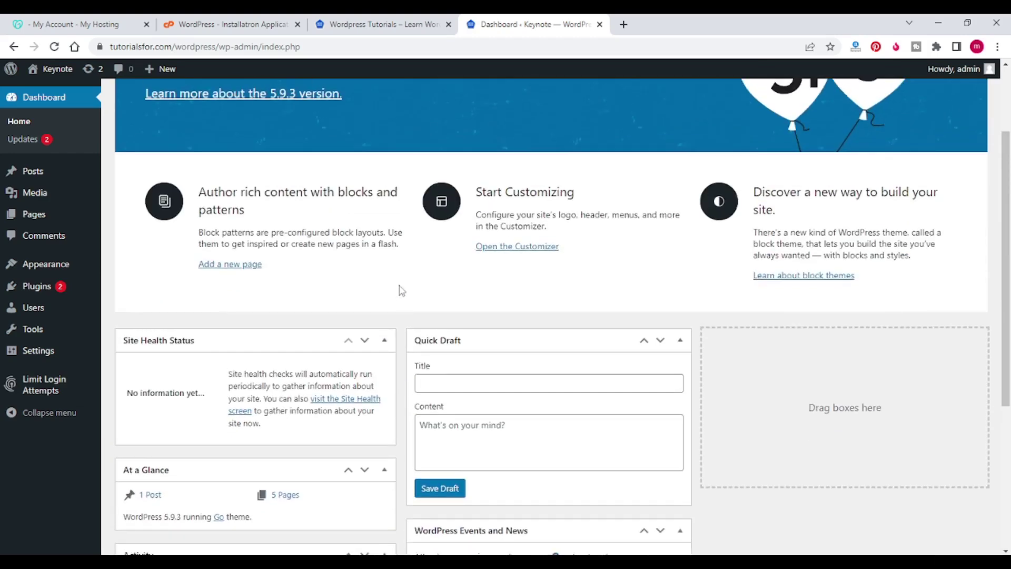
pyautogui.scroll(2, 402, 291)
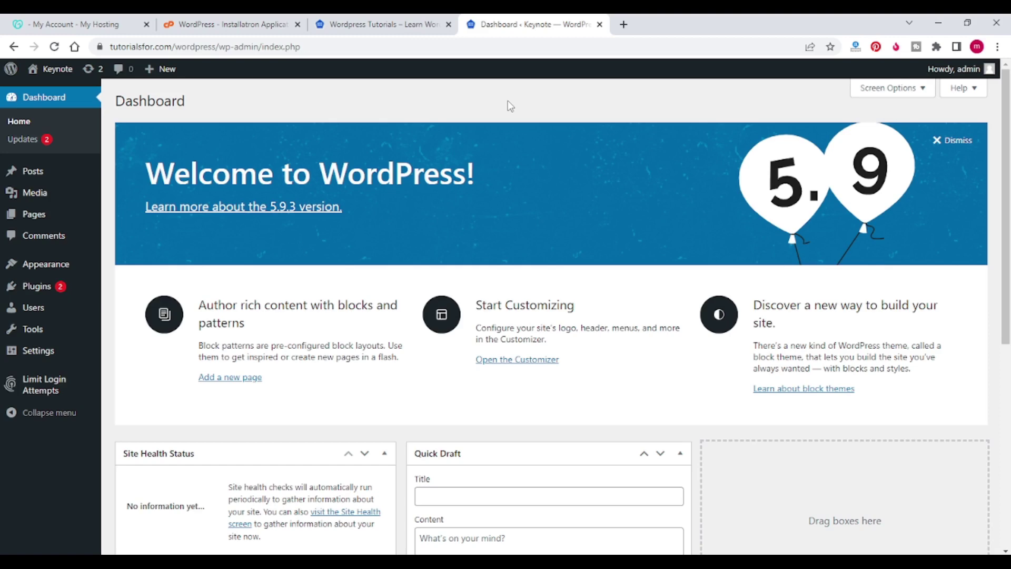
pyautogui.scroll(-7, 706, 123)
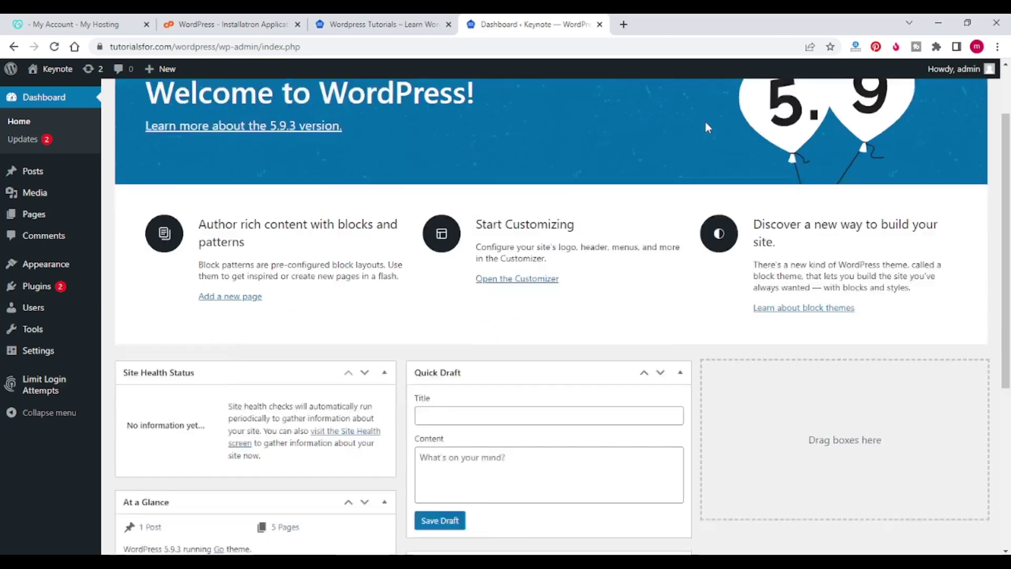
pyautogui.scroll(7, 707, 287)
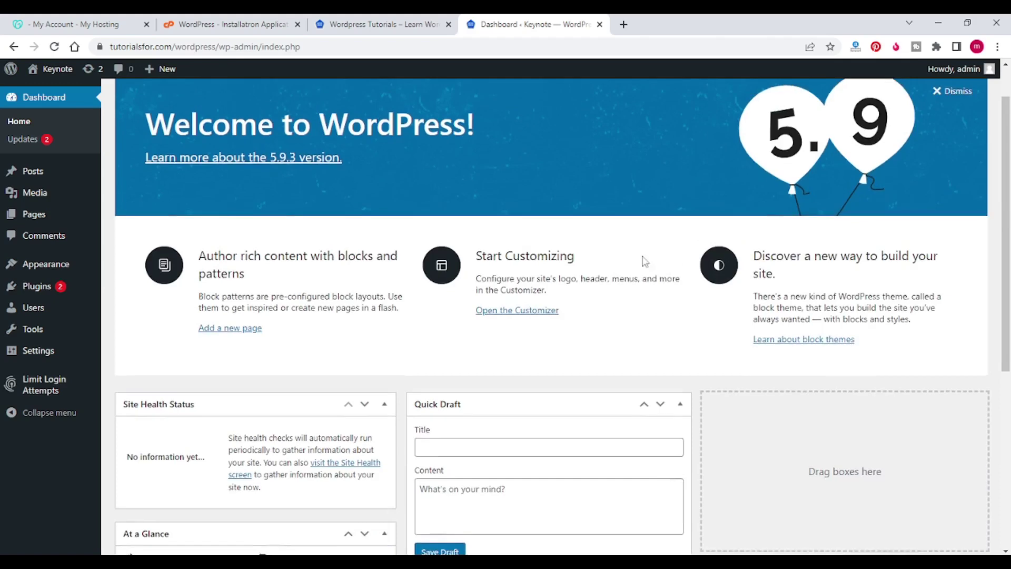